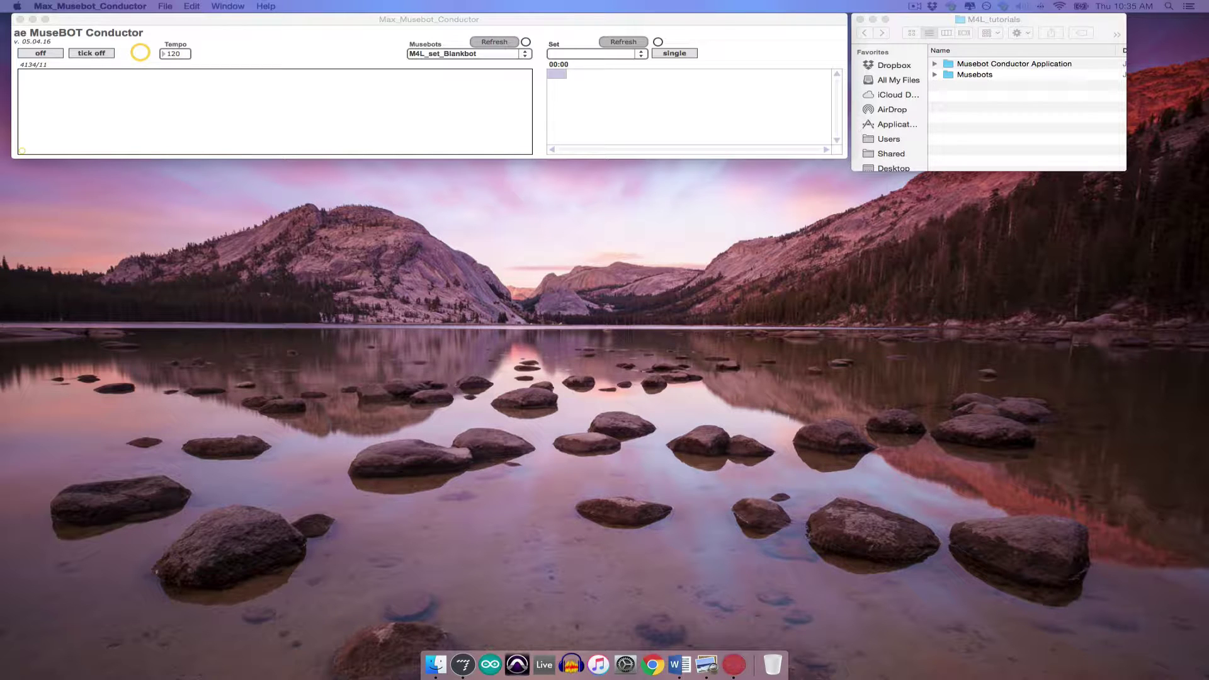
- Load the M4L_set_Blankbot set from the Conductor's Musebots list
{"action": "left_click", "coordinate": [420, 88]}
{"action": "left_click", "coordinate": [459, 54]}
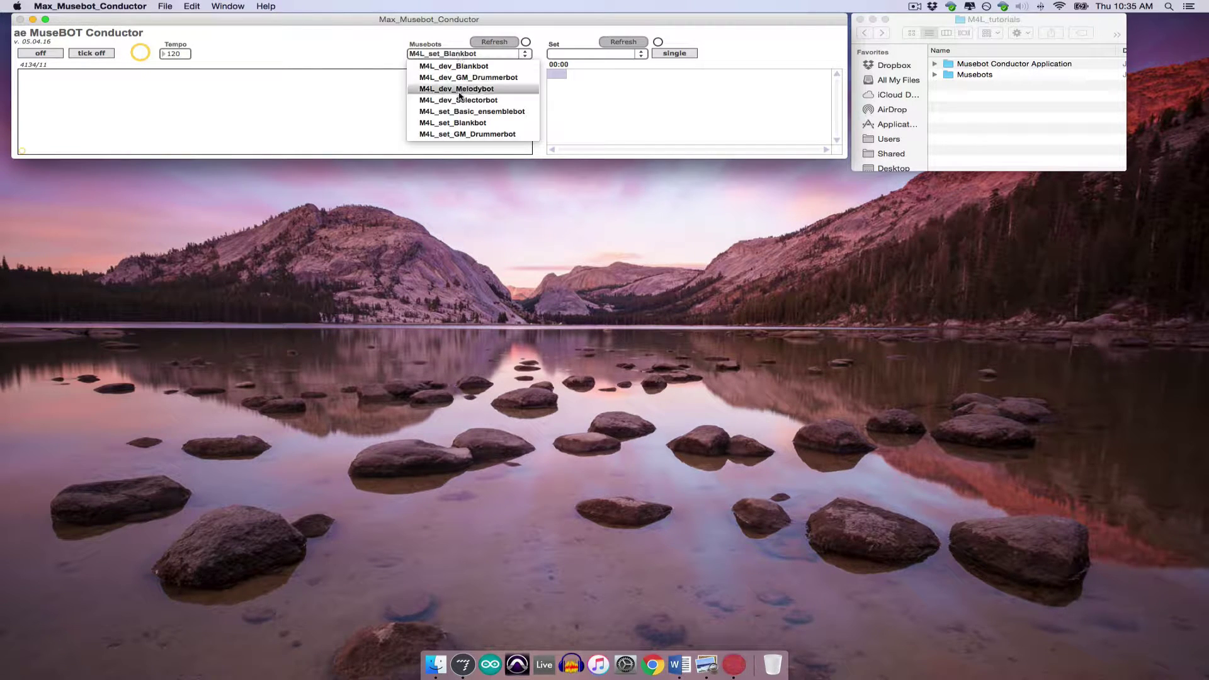
{"action": "left_click", "coordinate": [459, 123]}
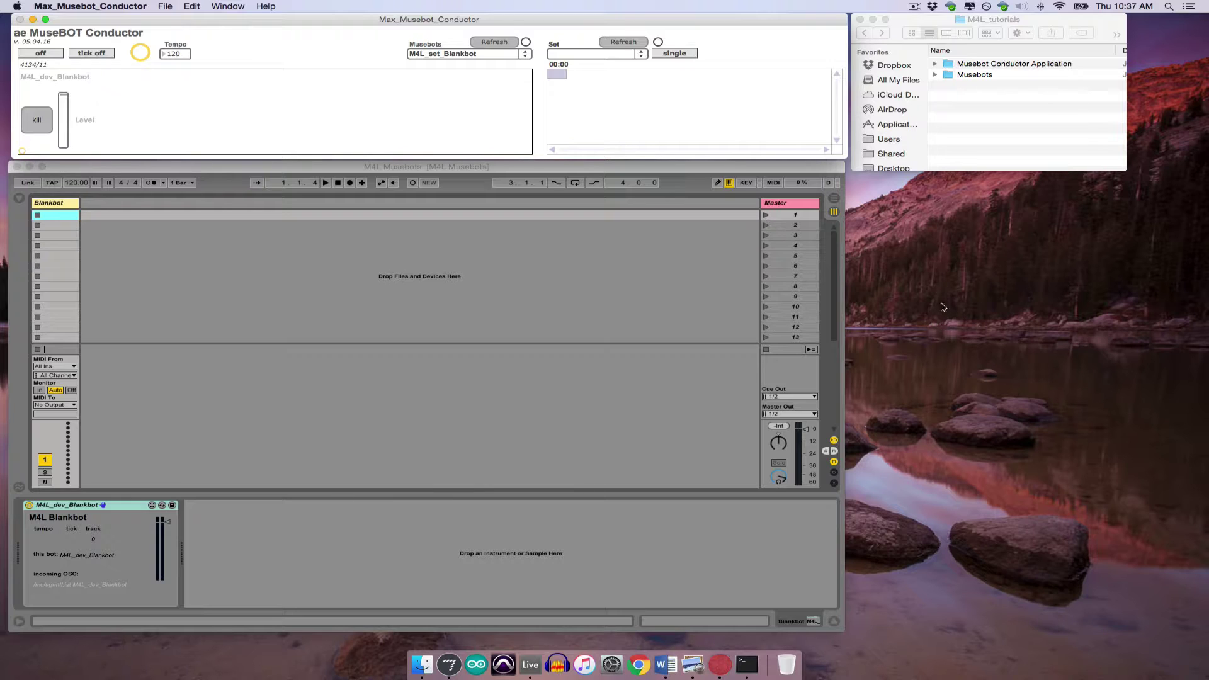
- Examine the contents of the M4L_set_Blankbot, M4L_set_Basic_ensemblebot and M4L_set_GM_Drummerbot folders inside the Musebots folder
{"action": "double_click", "coordinate": [975, 74]}
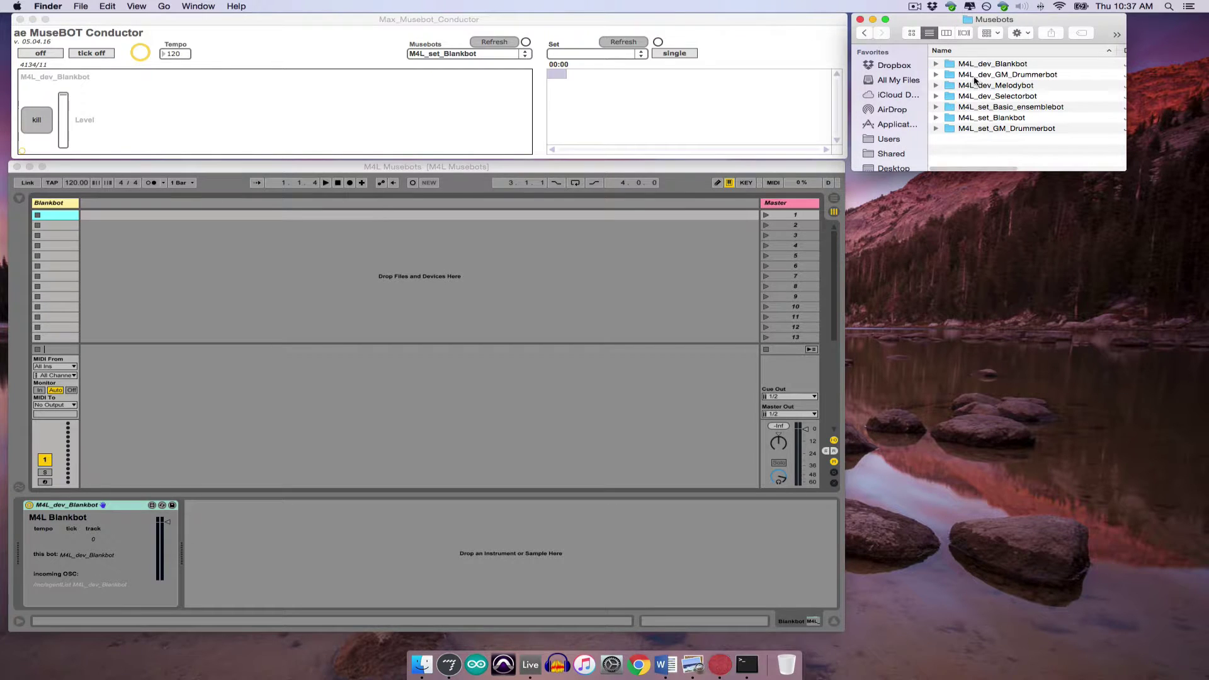
{"action": "double_click", "coordinate": [988, 118]}
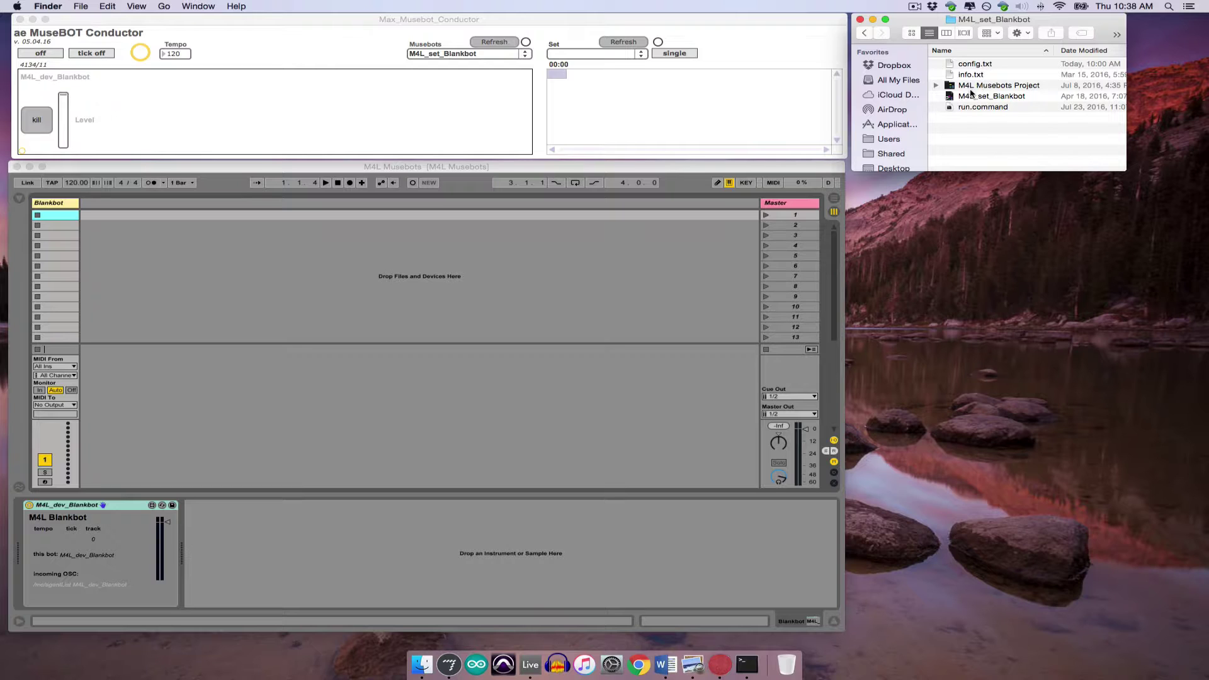
{"action": "left_click", "coordinate": [864, 32]}
{"action": "double_click", "coordinate": [980, 107]}
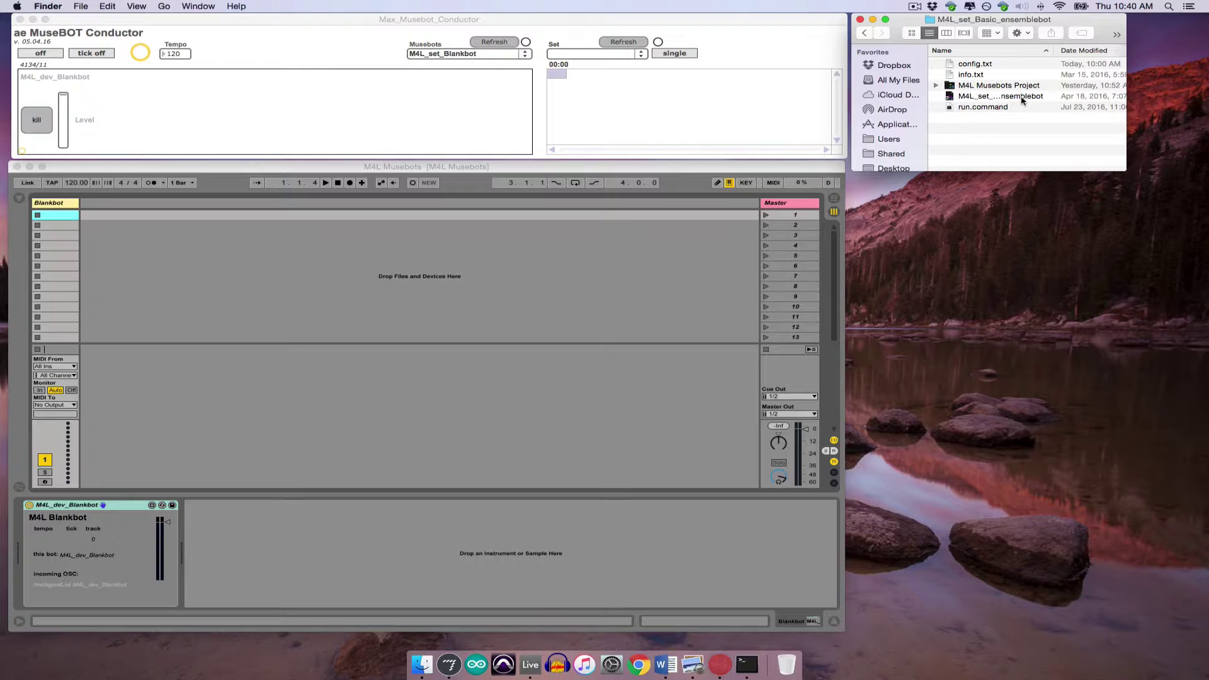
{"action": "left_click", "coordinate": [864, 33]}
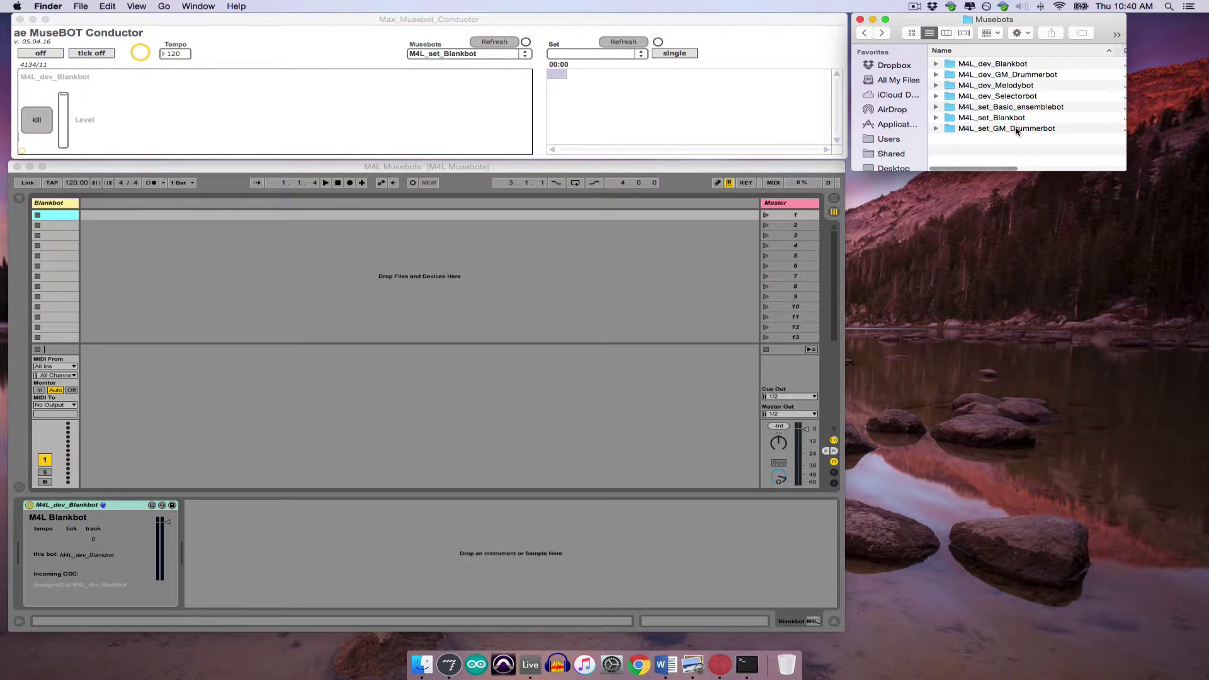
{"action": "double_click", "coordinate": [1015, 130]}
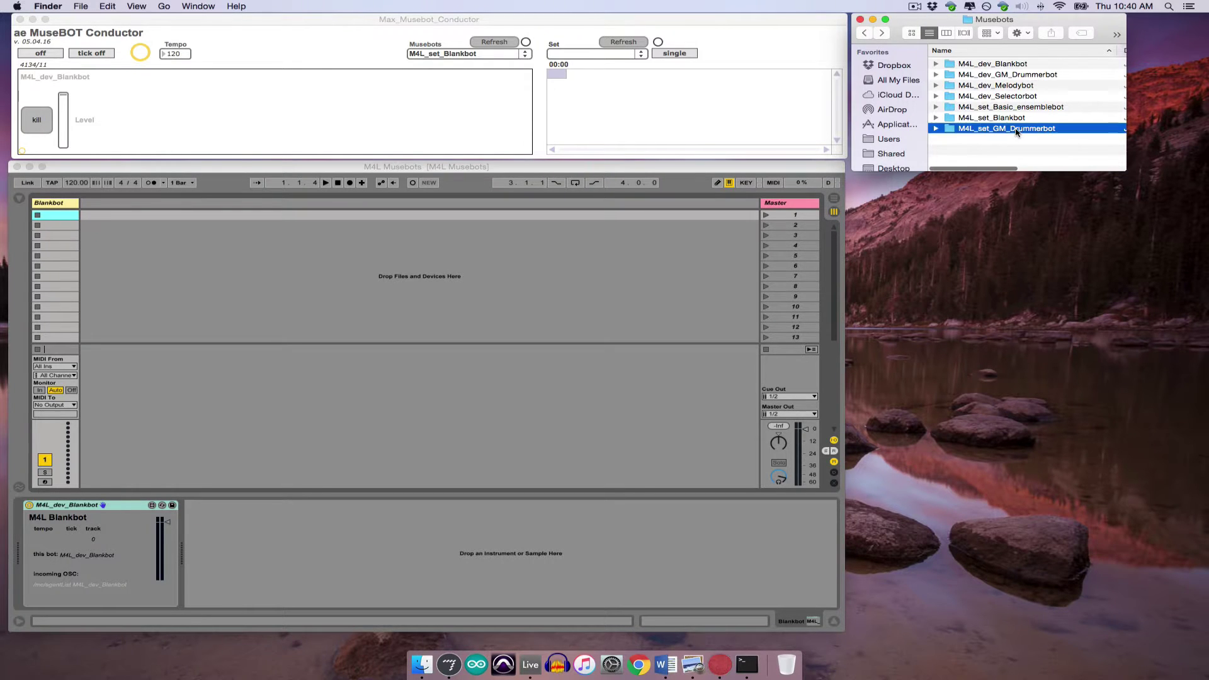
{"action": "left_click", "coordinate": [864, 33]}
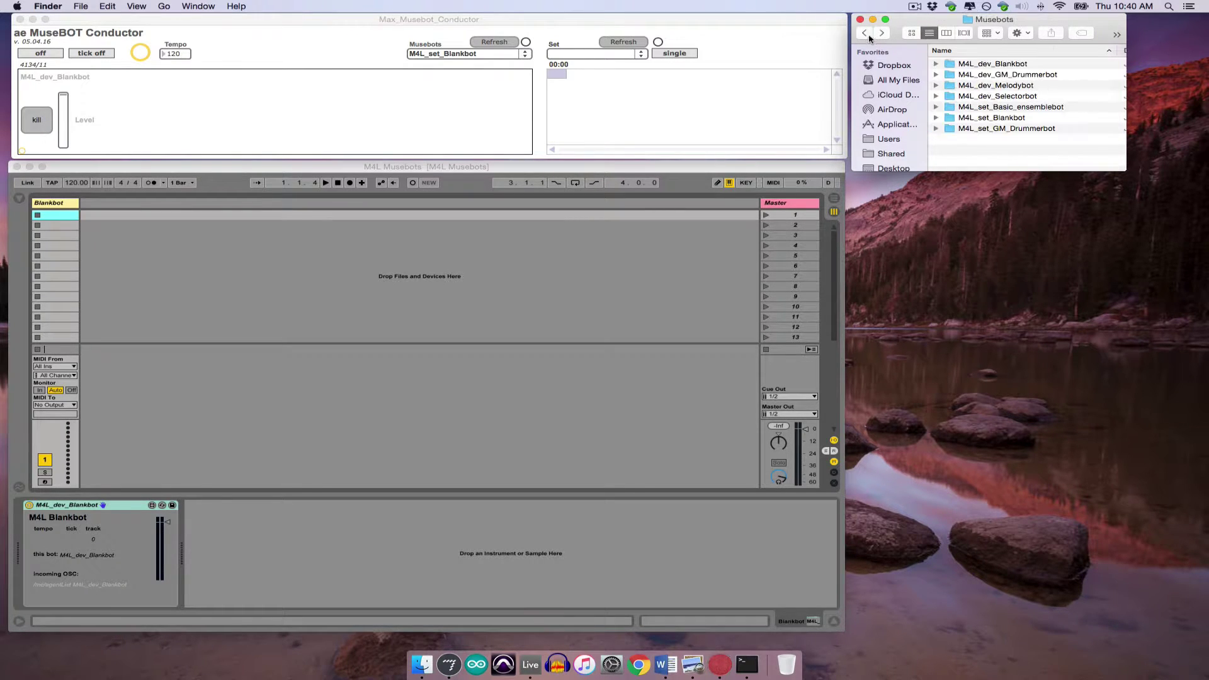
- Copy the M4L_set_Blankbot folder from the Musebots folder to the desktop
{"action": "left_click", "coordinate": [995, 119]}
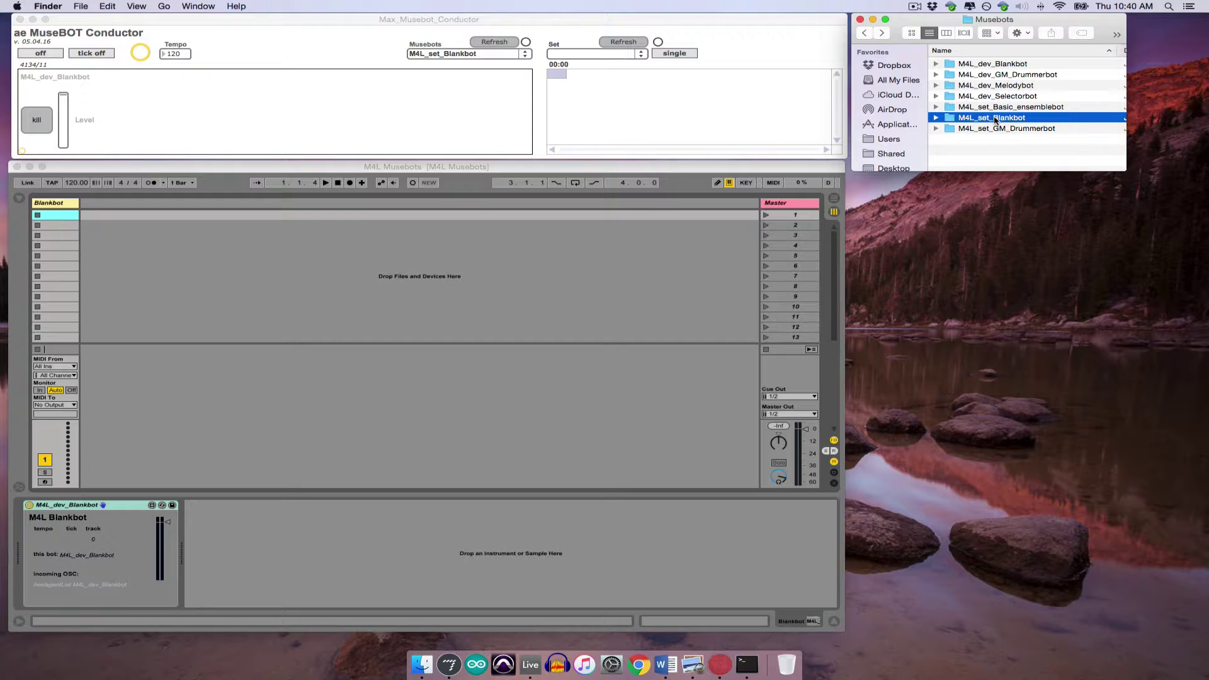
{"action": "left_click_drag", "start_coordinate": [996, 120], "coordinate": [999, 268]}
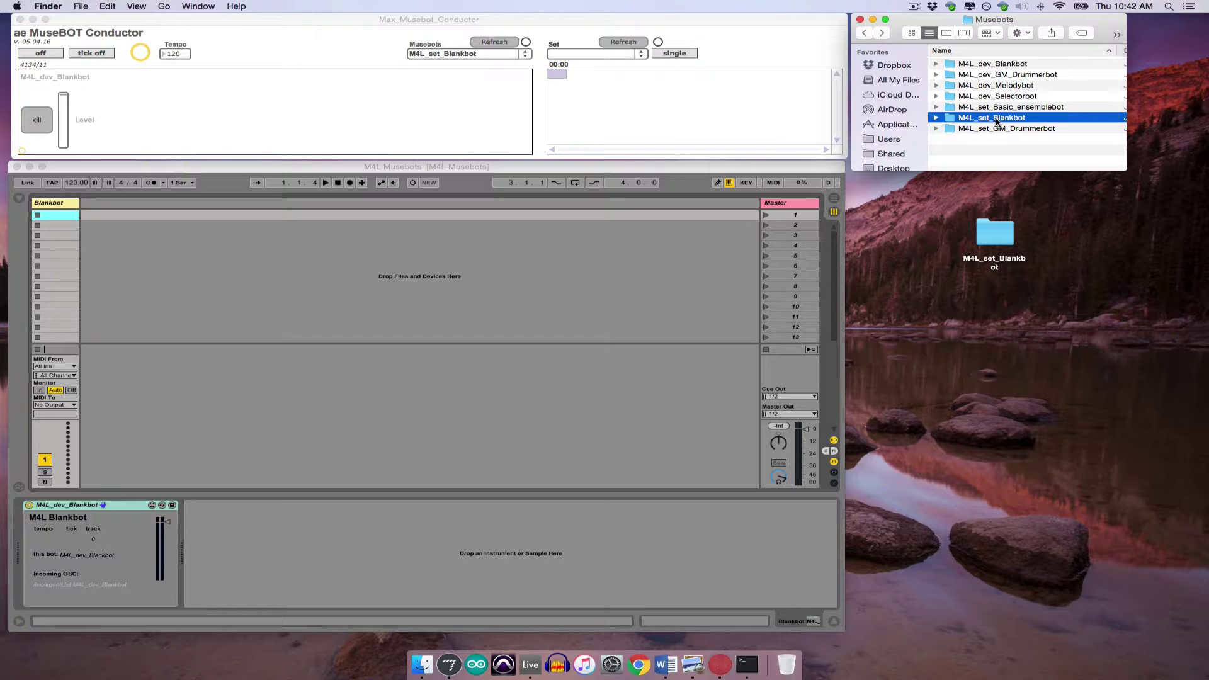
{"action": "scroll", "coordinate": [997, 118], "scroll_direction": "right", "scroll_amount": 1}
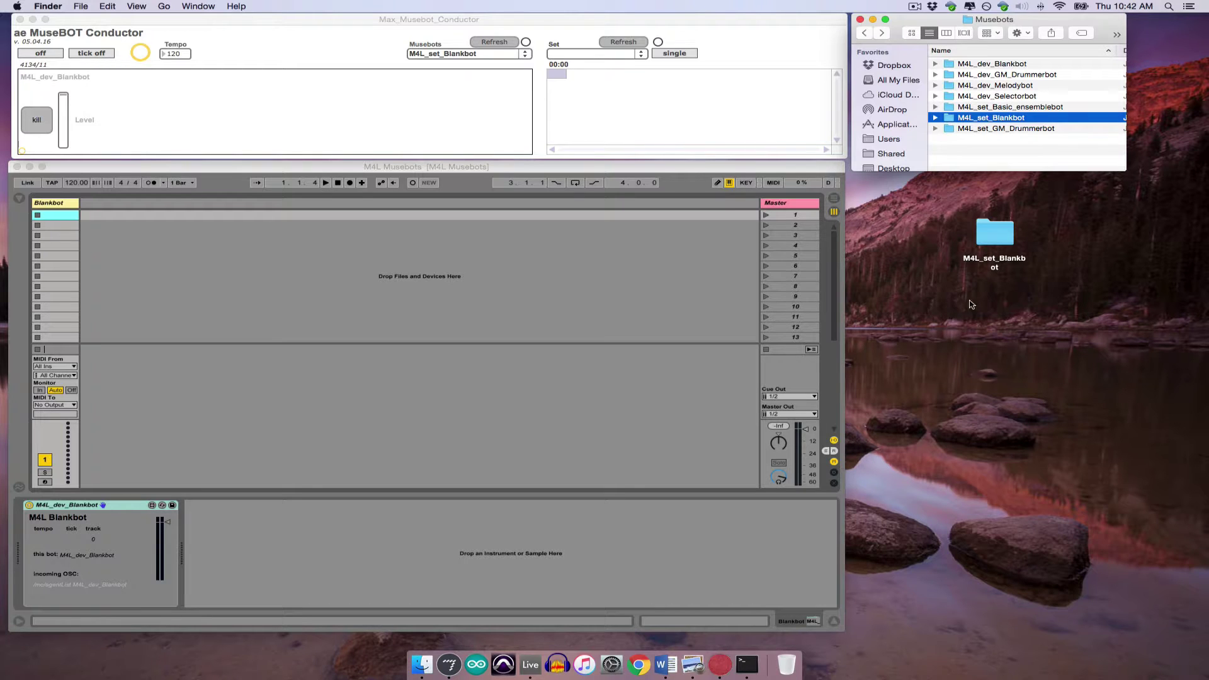
- Rename the copied folder on the desktop to M4L_set_new_ensemble
{"action": "left_click", "coordinate": [1003, 263]}
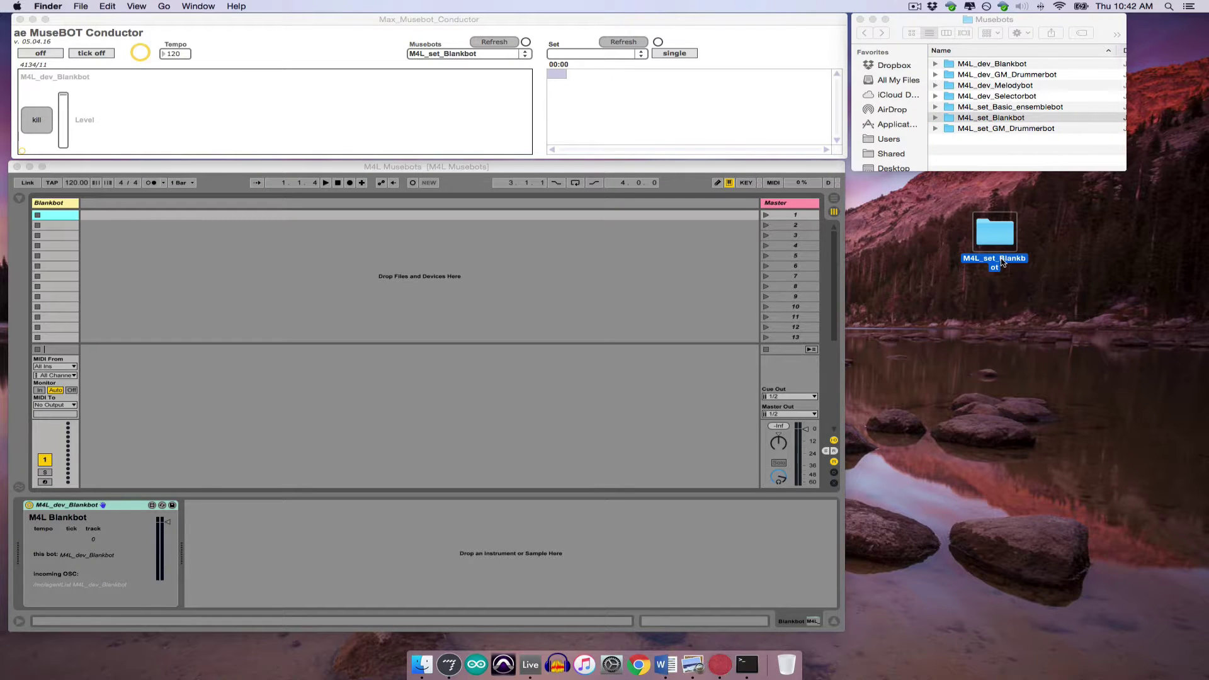
{"action": "left_click", "coordinate": [1001, 260]}
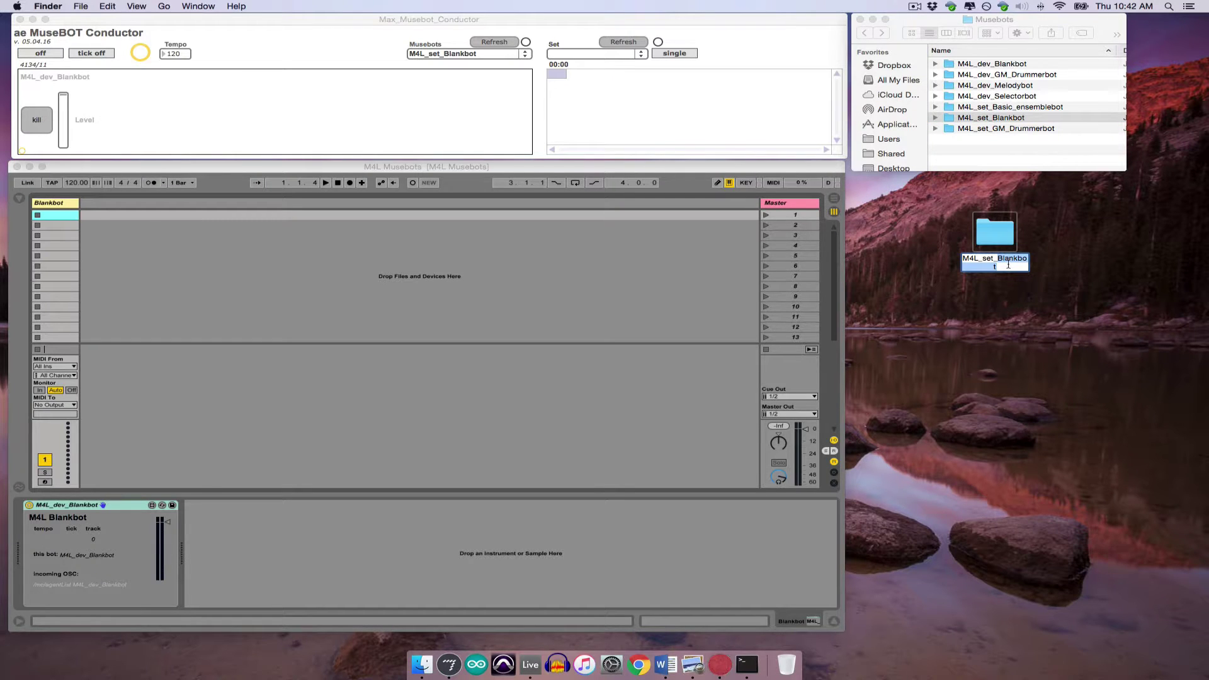
{"action": "type", "text": "M4L_set_new_"}
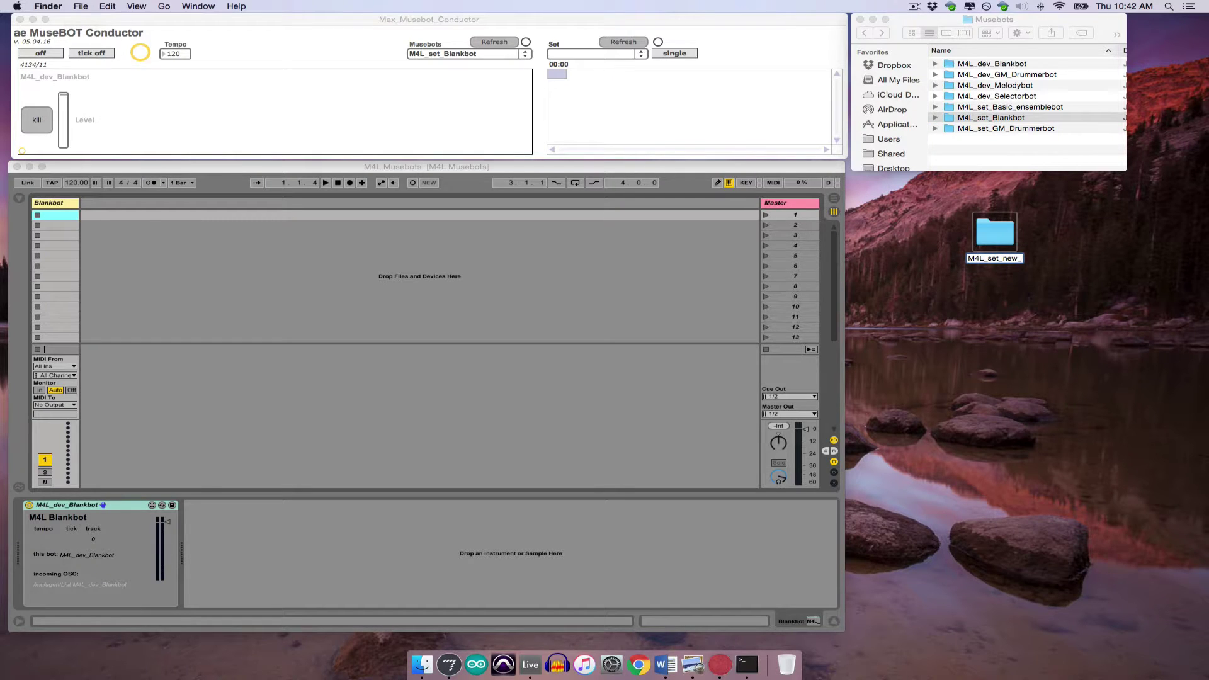
{"action": "type", "text": "ensemble"}
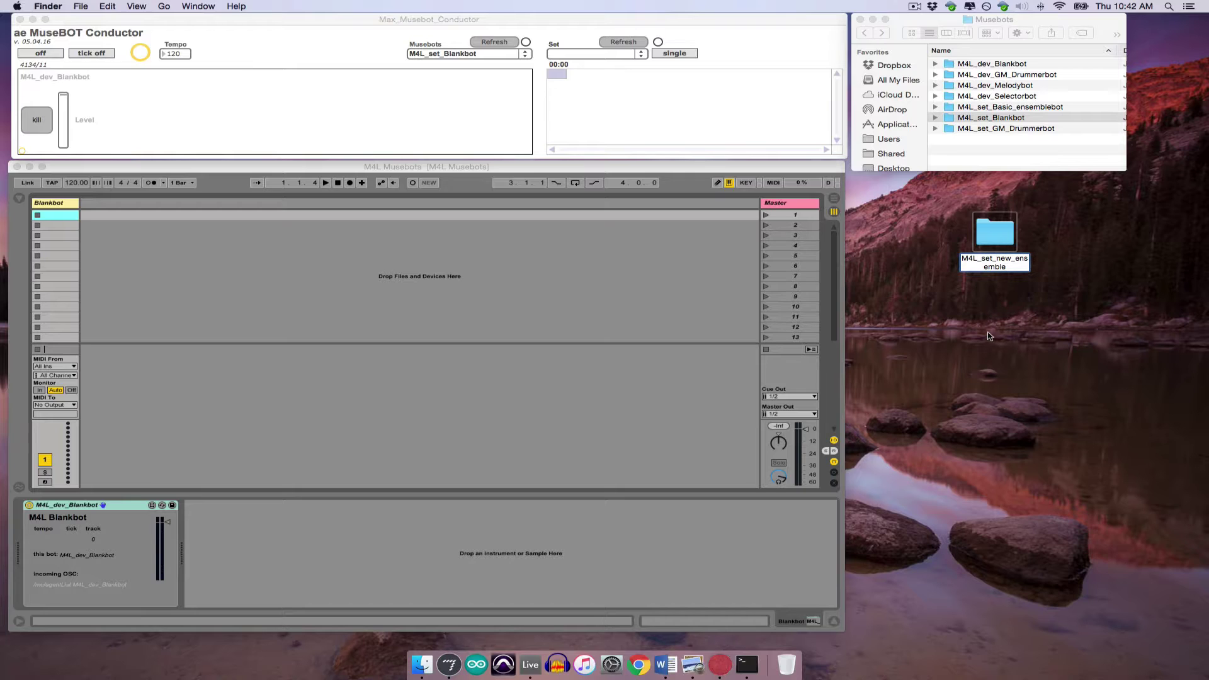
{"action": "left_click", "coordinate": [990, 336]}
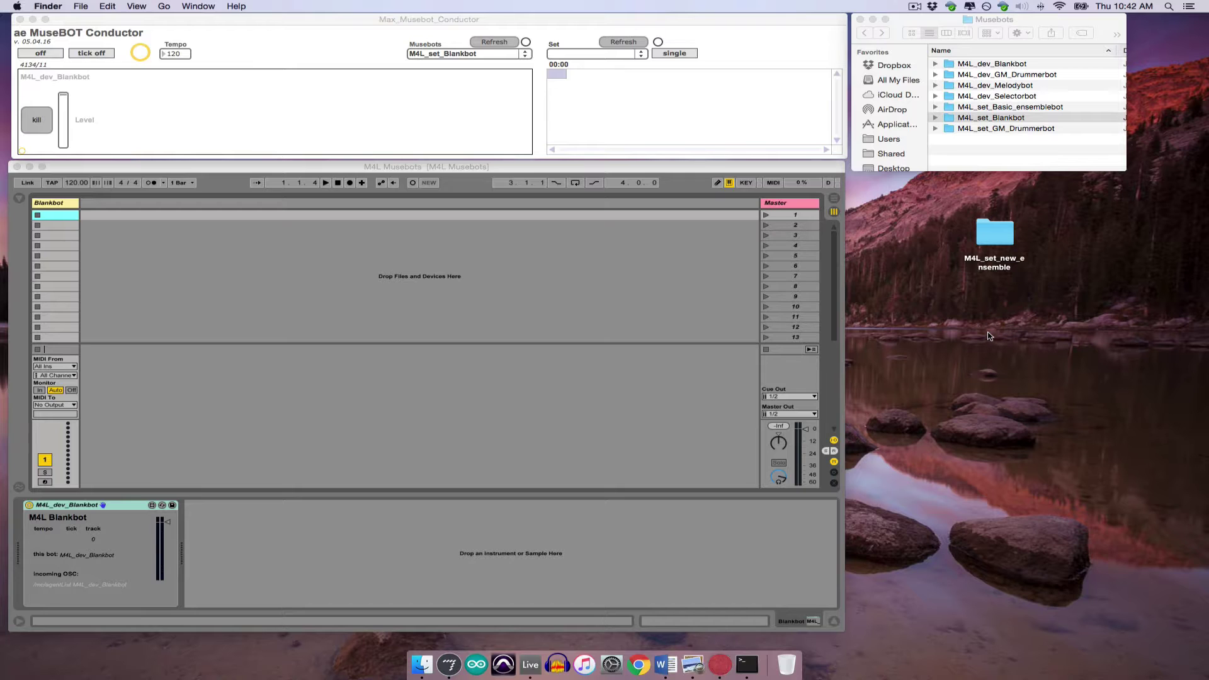
- Open the M4L_set_new_ensemble folder in a window below the Musebots window, and open the original M4L_set_Blankbot folder for comparison
{"action": "double_click", "coordinate": [1006, 237]}
{"action": "left_click_drag", "start_coordinate": [969, 28], "coordinate": [964, 324]}
{"action": "left_click_drag", "start_coordinate": [994, 227], "coordinate": [986, 549]}
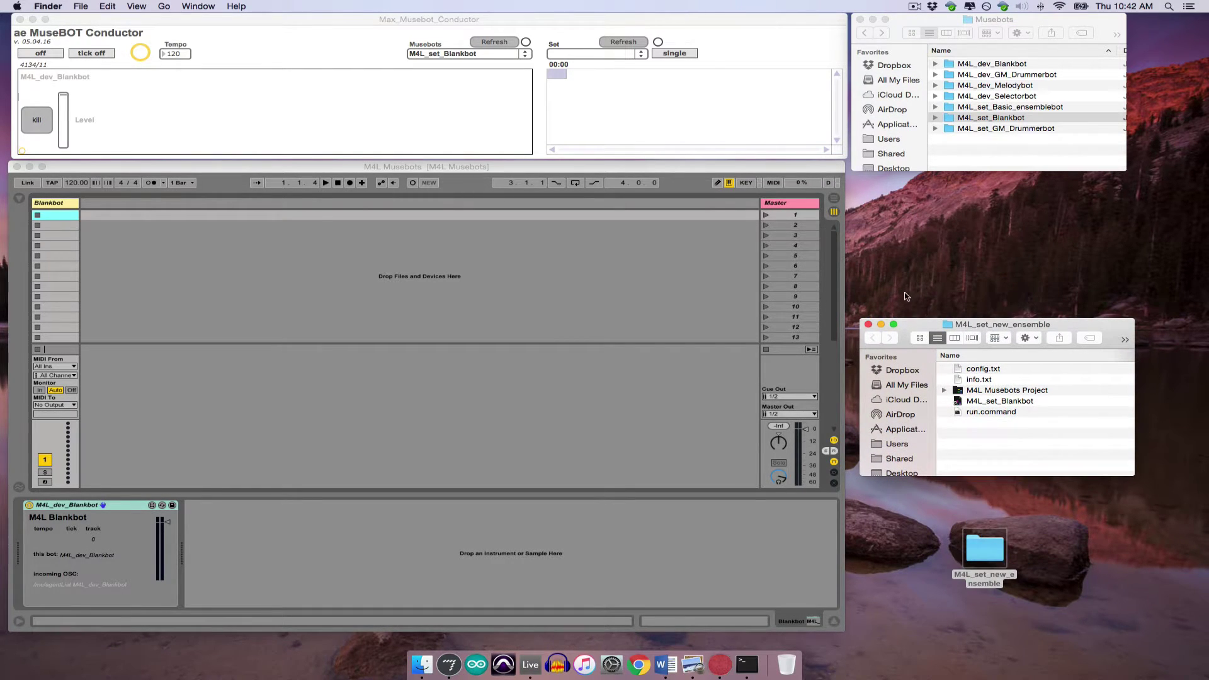
{"action": "left_click_drag", "start_coordinate": [917, 326], "coordinate": [911, 183]}
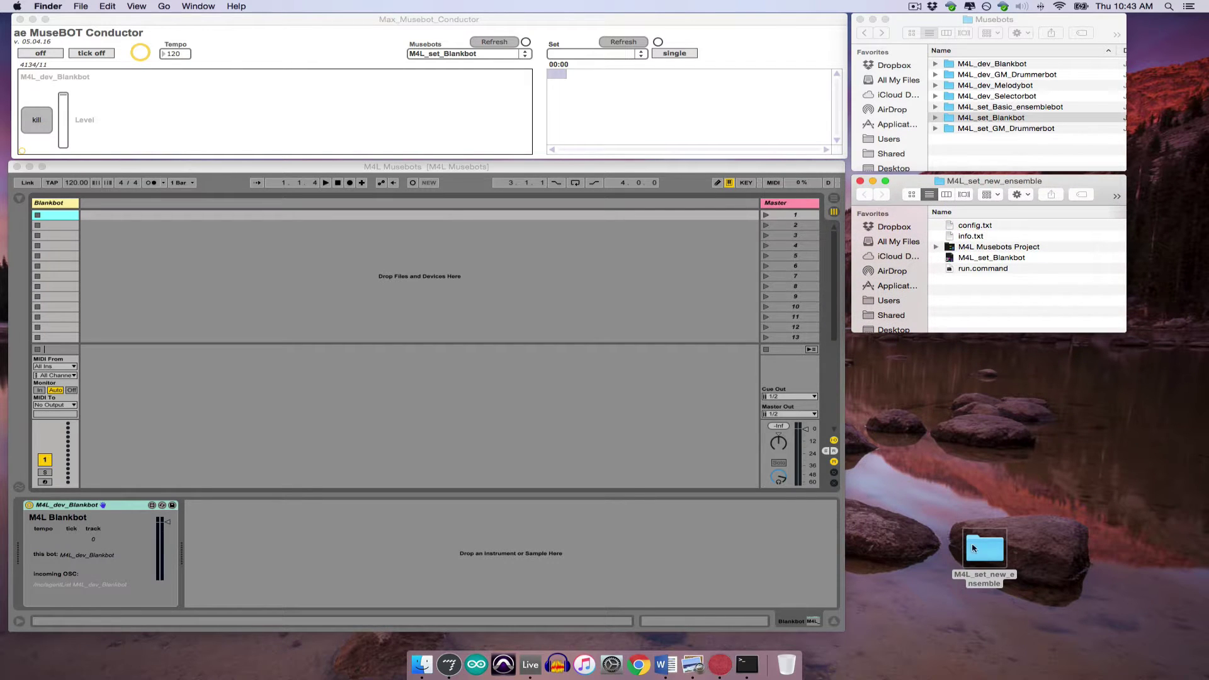
{"action": "left_click_drag", "start_coordinate": [974, 548], "coordinate": [880, 359]}
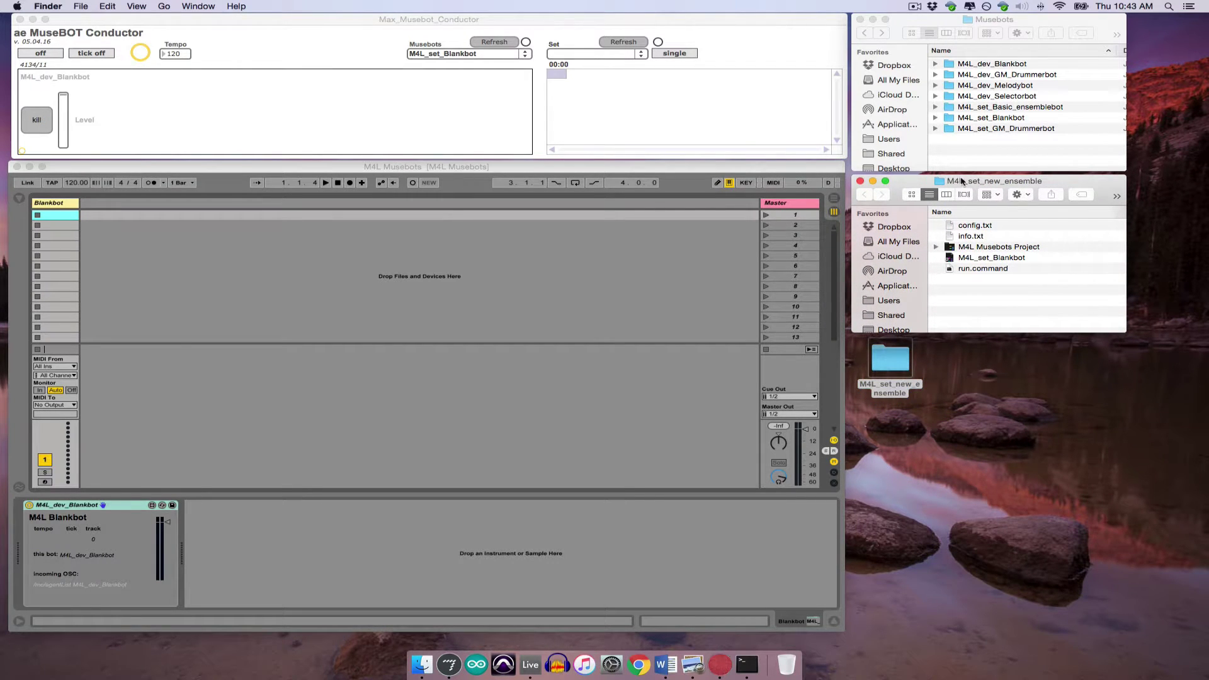
{"action": "left_click", "coordinate": [988, 118]}
{"action": "double_click", "coordinate": [988, 118]}
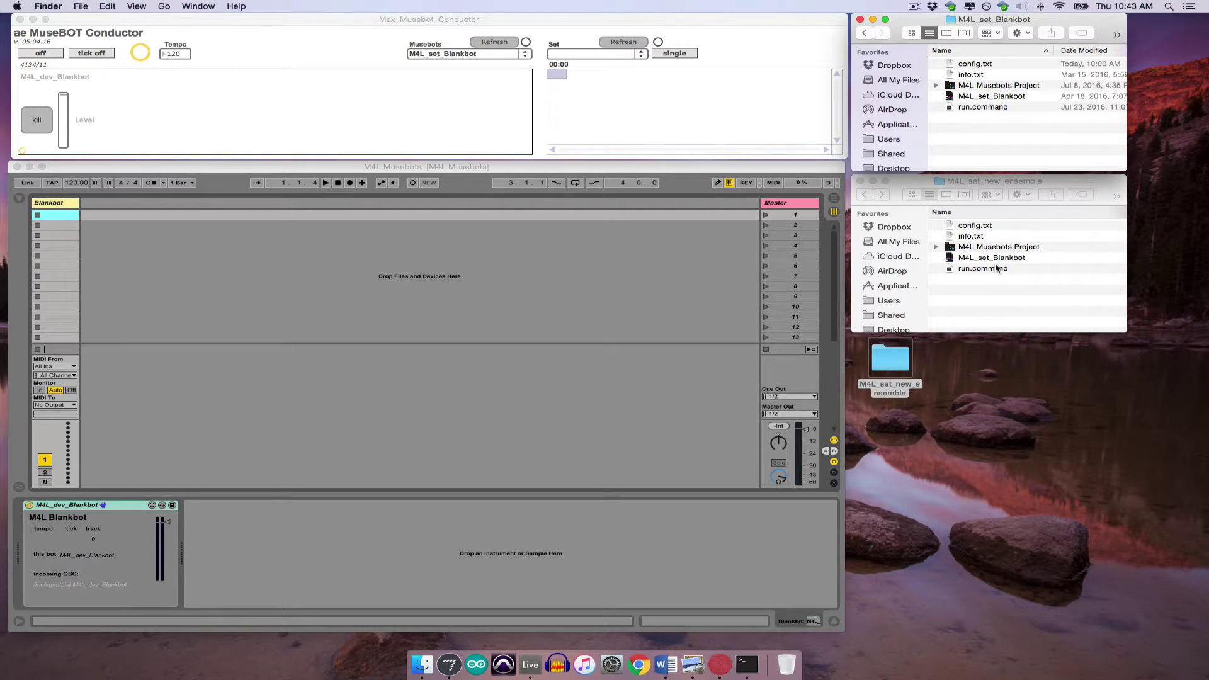
- Rename the M4L_set_Blankbot application inside the M4L_set_new_ensemble folder to M4L_set_new_ensemble
{"action": "left_click", "coordinate": [1019, 260]}
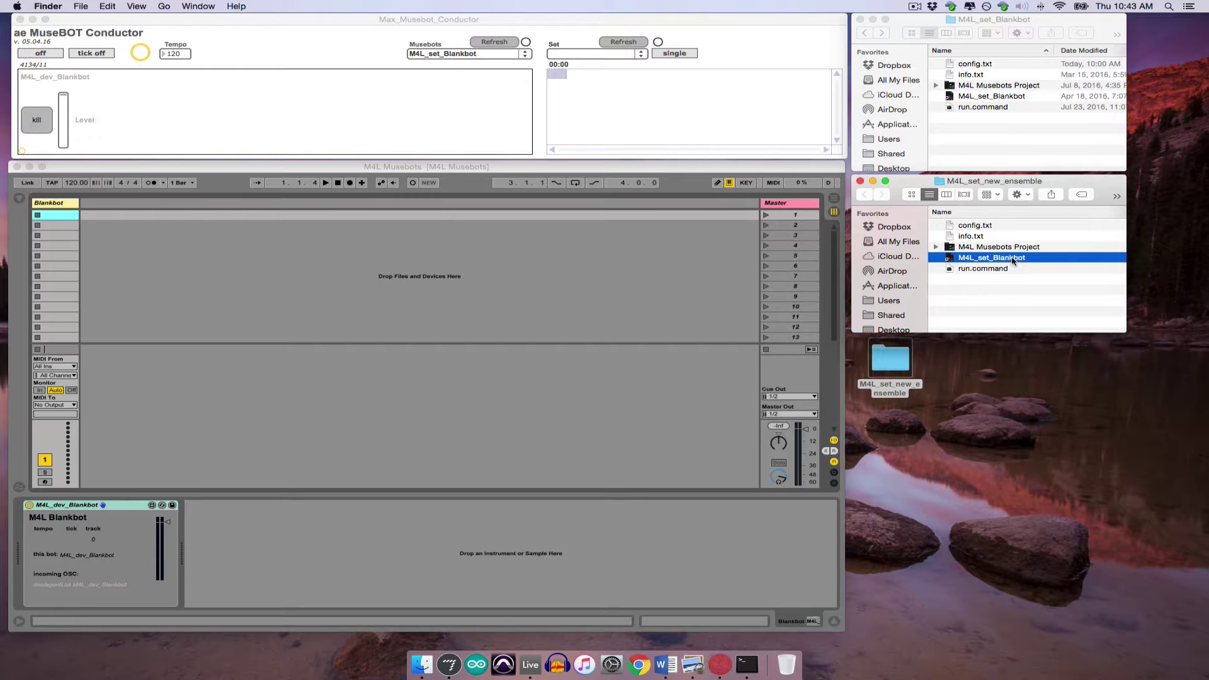
{"action": "left_click", "coordinate": [1012, 259]}
{"action": "left_click", "coordinate": [1030, 258]}
{"action": "key", "text": "BackSpace"}
{"action": "key", "text": "BackSpace"}
{"action": "key", "text": "BackSpace"}
{"action": "key", "text": "BackSpace"}
{"action": "key", "text": "BackSpace"}
{"action": "key", "text": "BackSpace"}
{"action": "key", "text": "BackSpace"}
{"action": "key", "text": "BackSpace"}
{"action": "type", "text": "new_ensemble"}
{"action": "key", "text": "Return"}
- Edit the id line in the new folder's config.txt, removing Blankbot from the name, and close the file
{"action": "left_click", "coordinate": [980, 225]}
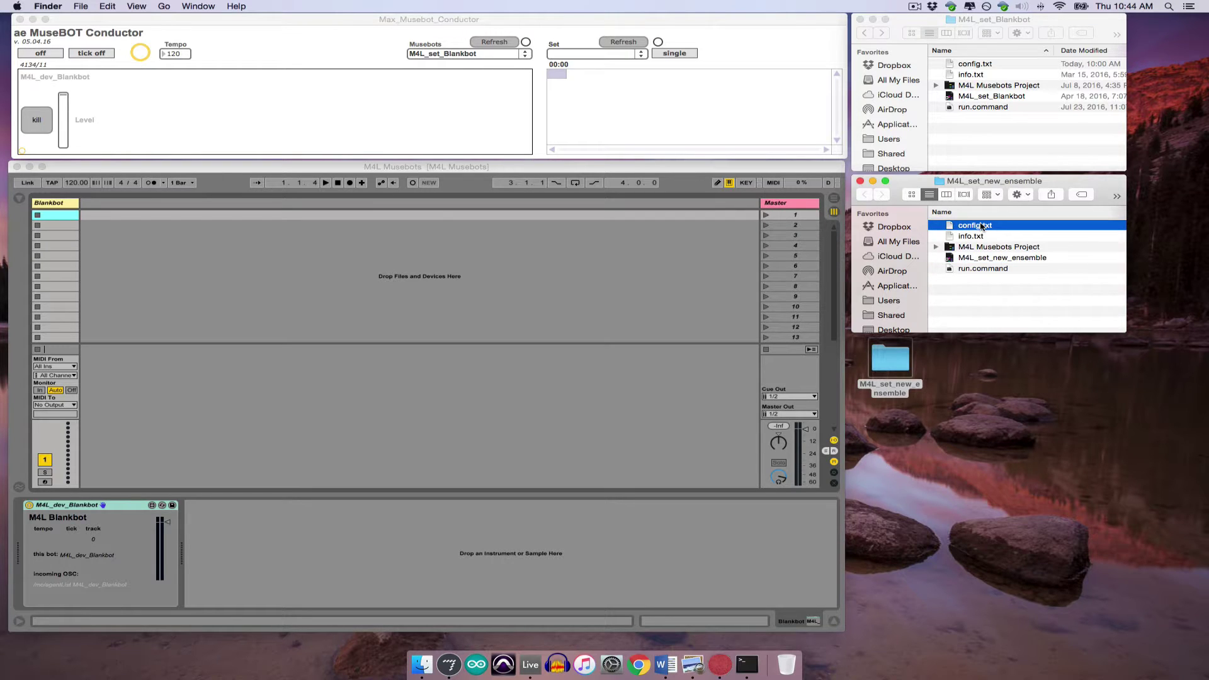
{"action": "double_click", "coordinate": [980, 226]}
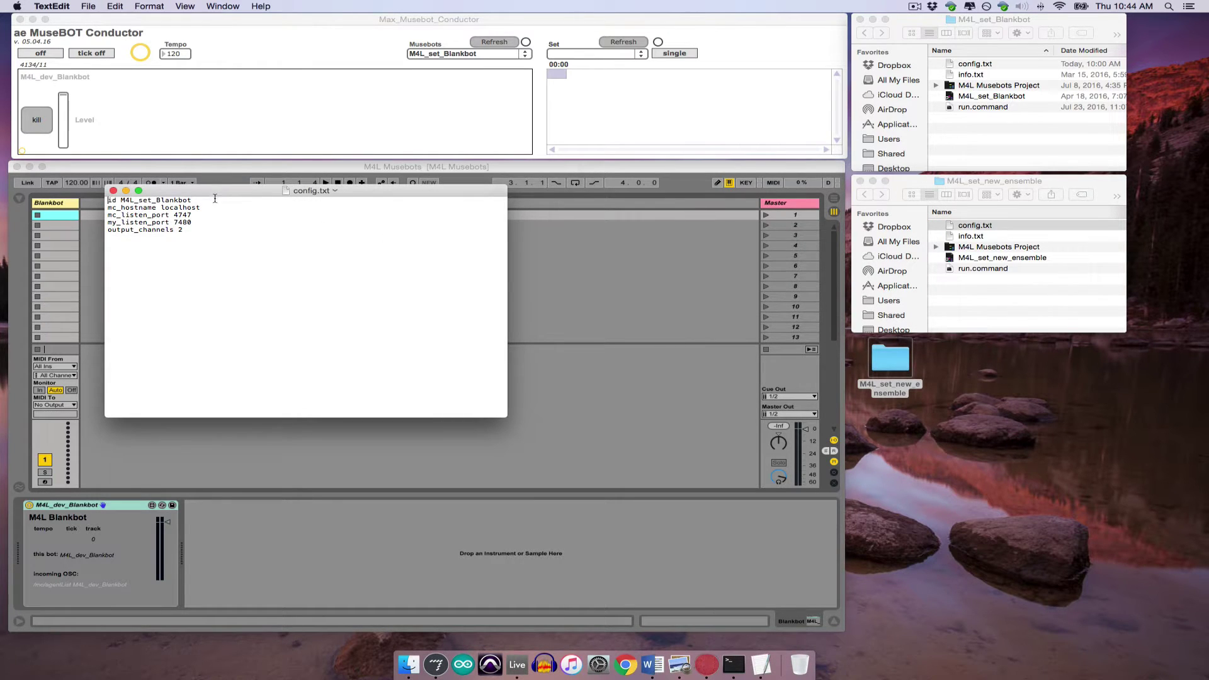
{"action": "double_click", "coordinate": [115, 200]}
{"action": "left_click", "coordinate": [193, 200]}
{"action": "key", "text": "BackSpace"}
{"action": "key", "text": "BackSpace"}
{"action": "key", "text": "BackSpace"}
{"action": "key", "text": "BackSpace"}
{"action": "key", "text": "BackSpace"}
{"action": "key", "text": "BackSpace"}
{"action": "key", "text": "BackSpace"}
{"action": "key", "text": "BackSpace"}
{"action": "left_click", "coordinate": [113, 191]}
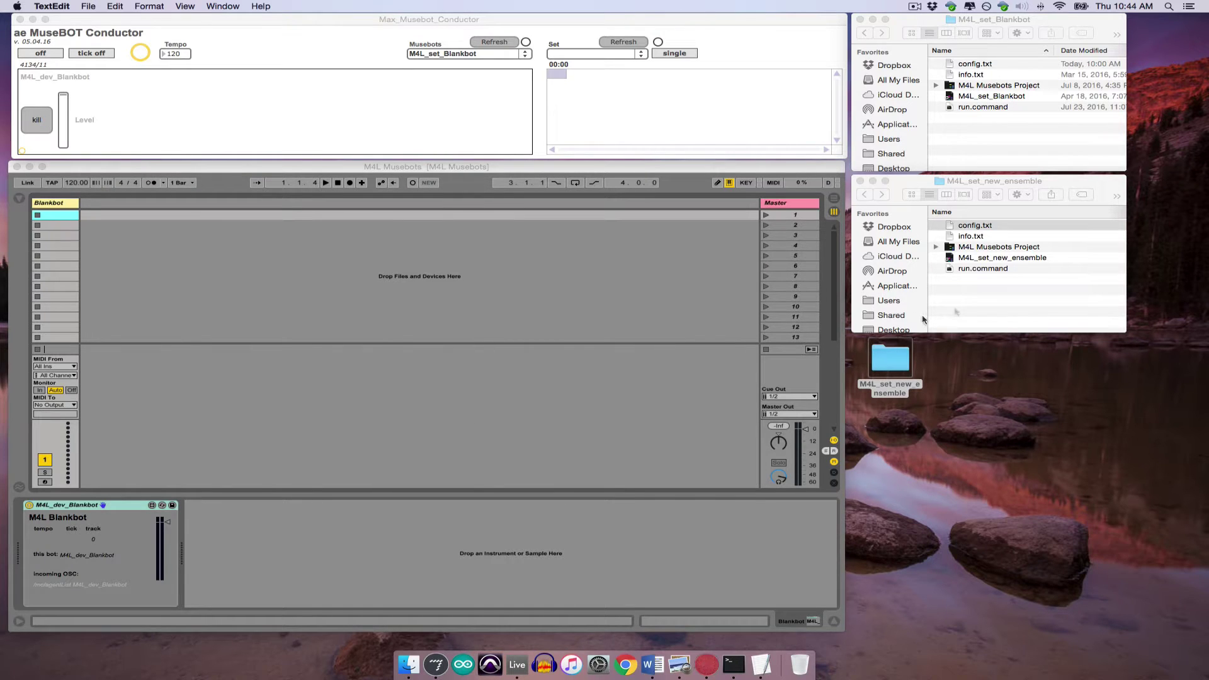
- Open run.command from the M4L_set_new_ensemble folder in TextEdit
{"action": "left_click", "coordinate": [955, 311]}
{"action": "left_click", "coordinate": [980, 270]}
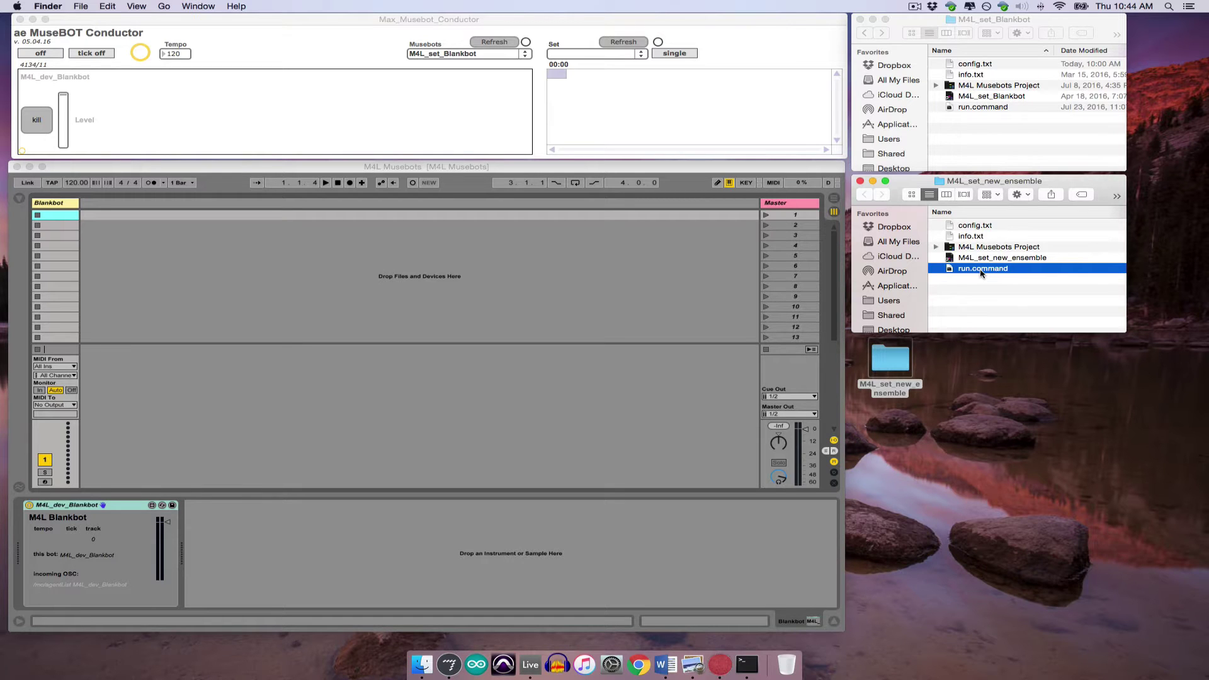
{"action": "right_click", "coordinate": [981, 273]}
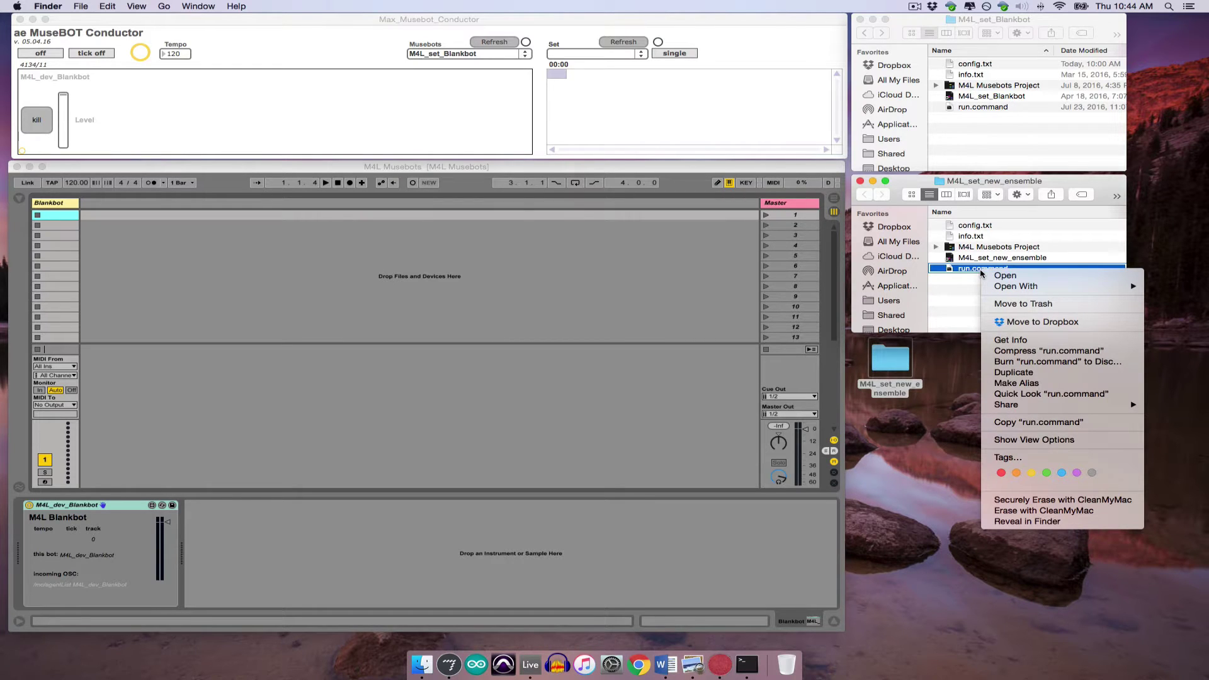
{"action": "mouse_move", "coordinate": [995, 287]}
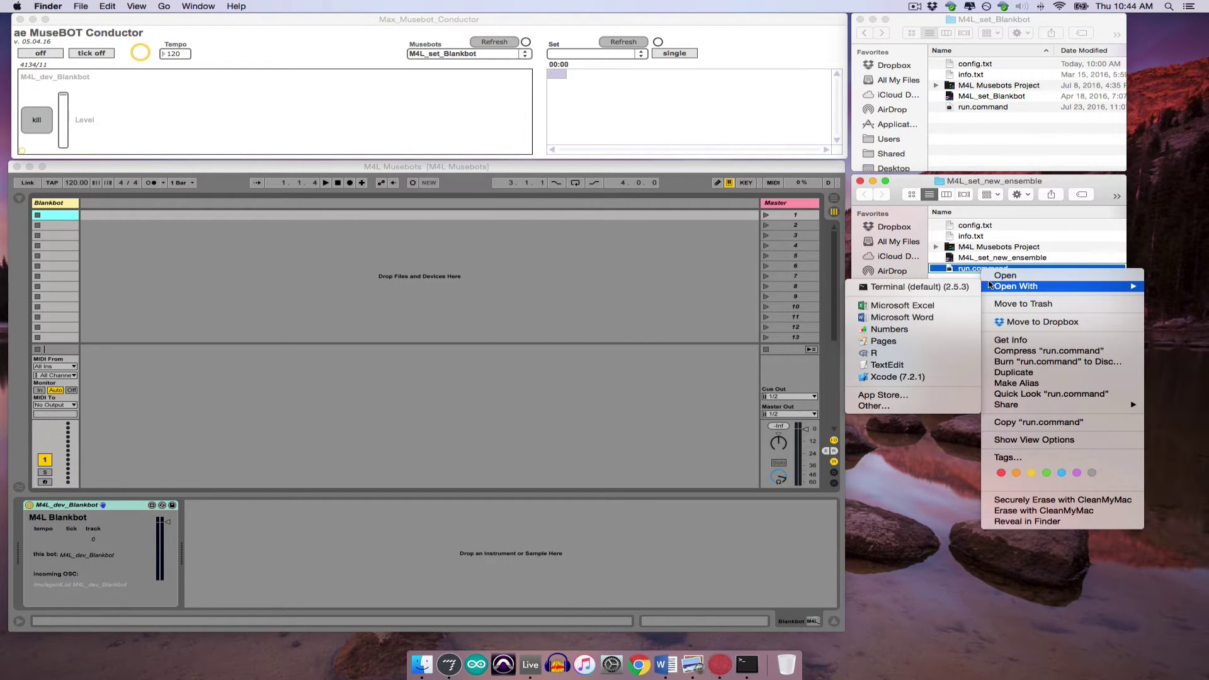
{"action": "left_click", "coordinate": [887, 366]}
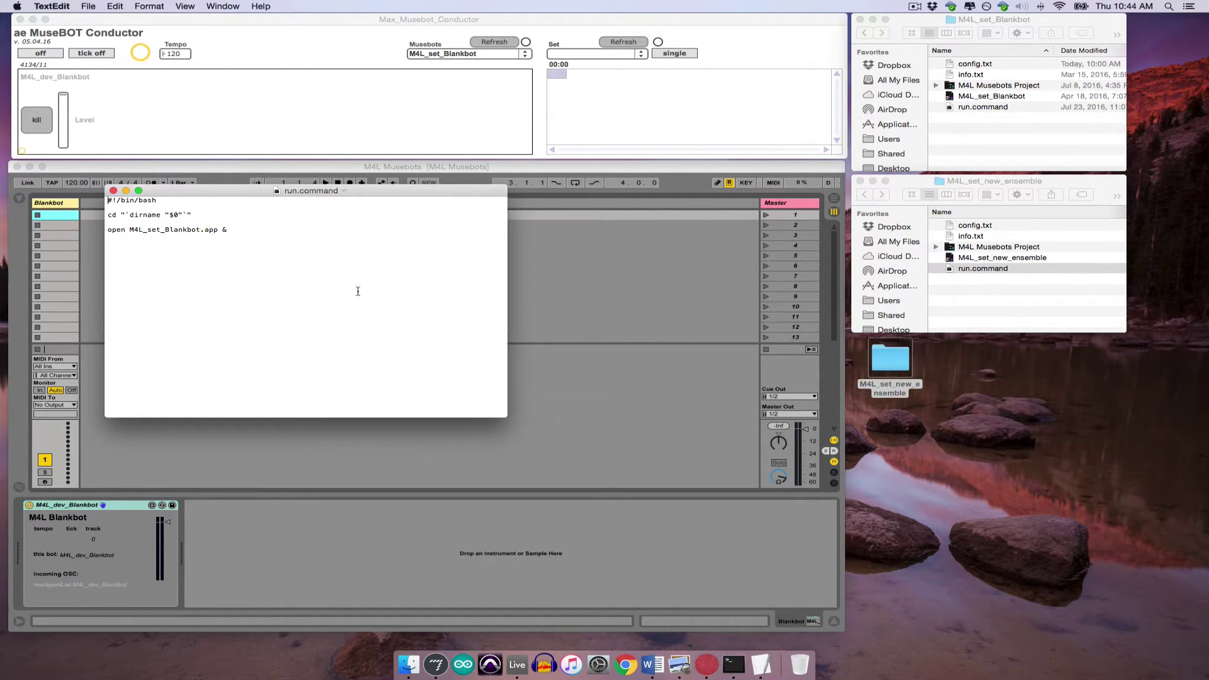
- Change the open line in run.command to launch M4L_set_new_ensemble.app and close the file
{"action": "left_click", "coordinate": [201, 229]}
{"action": "key", "text": "BackSpace"}
{"action": "key", "text": "BackSpace"}
{"action": "key", "text": "BackSpace"}
{"action": "key", "text": "BackSpace"}
{"action": "key", "text": "BackSpace"}
{"action": "key", "text": "BackSpace"}
{"action": "key", "text": "BackSpace"}
{"action": "key", "text": "BackSpace"}
{"action": "type", "text": "new"}
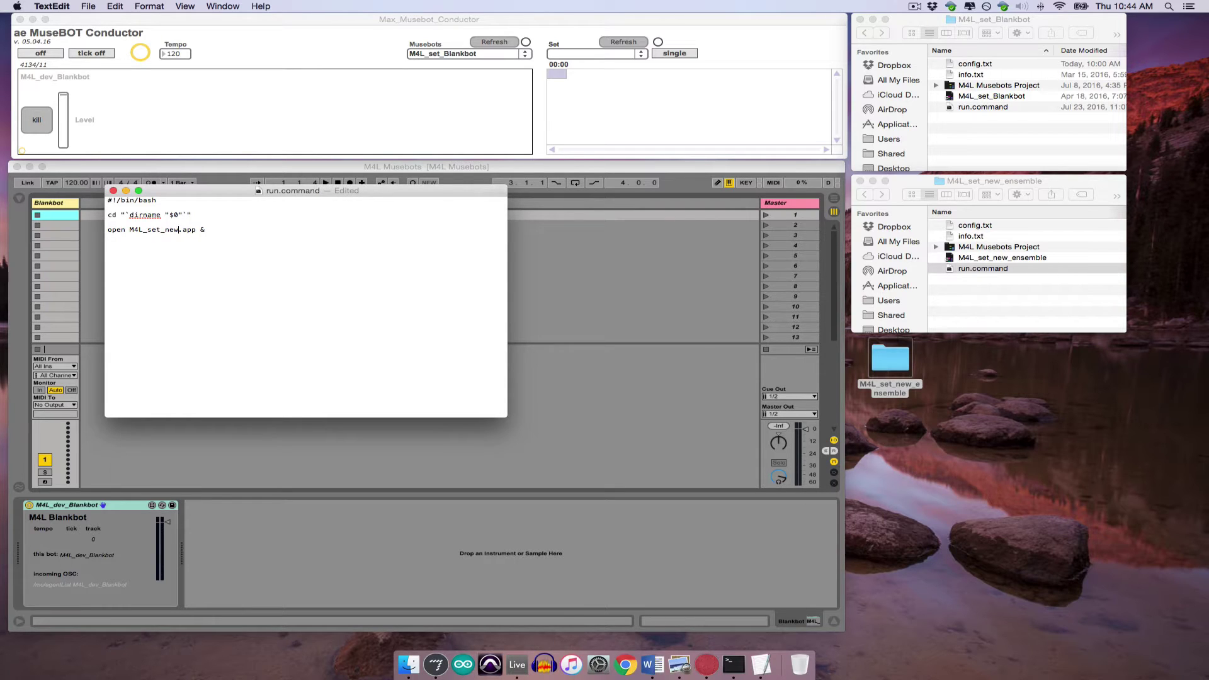
{"action": "type", "text": "_ensemble"}
{"action": "left_click", "coordinate": [113, 190]}
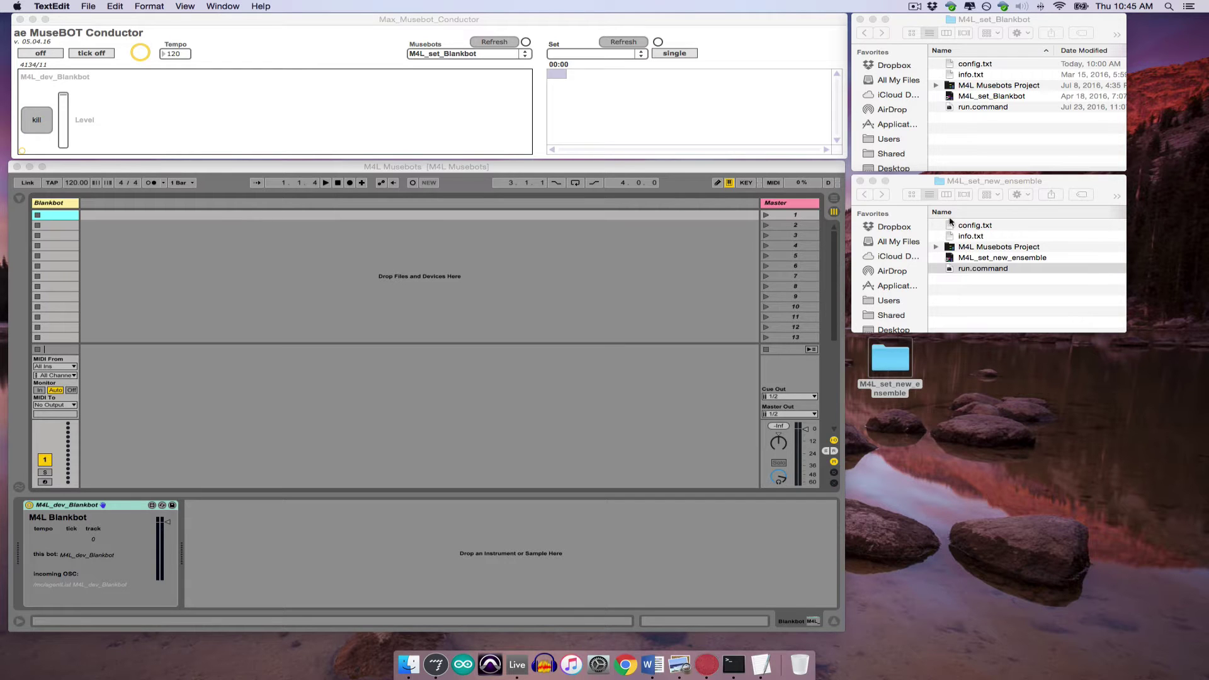
- Close the M4L_set_new_ensemble window and move its folder from the desktop into the Musebots folder
{"action": "left_click", "coordinate": [860, 181]}
{"action": "left_click", "coordinate": [864, 33]}
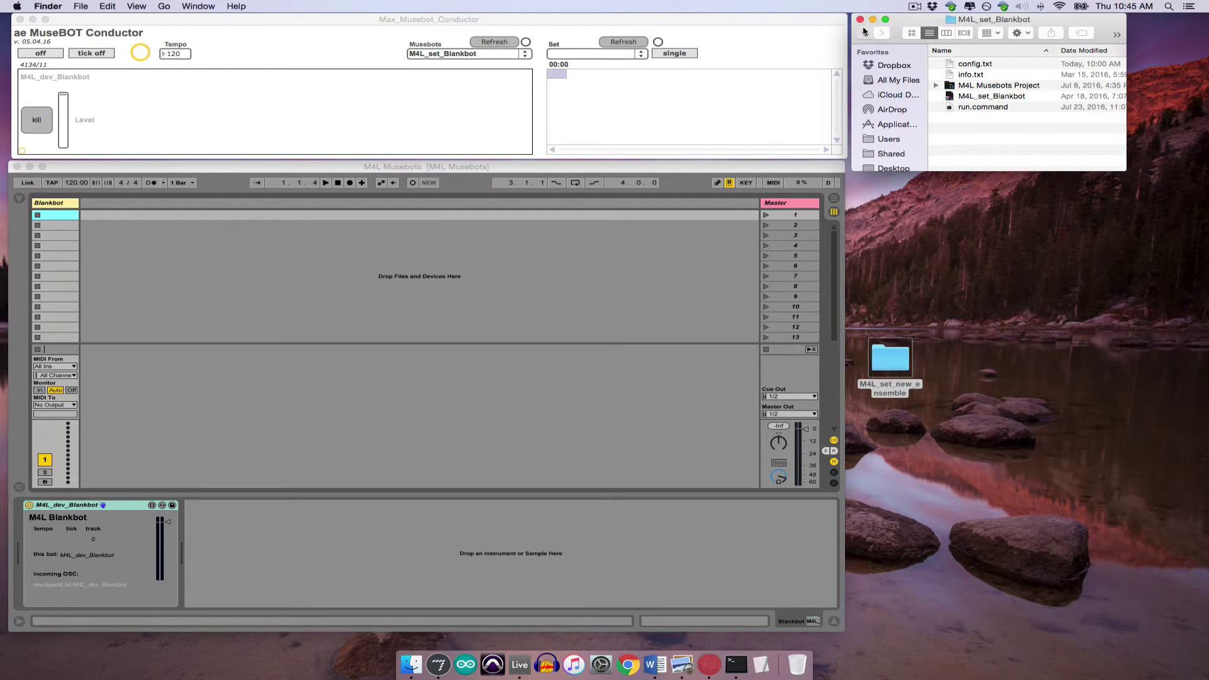
{"action": "left_click_drag", "start_coordinate": [897, 367], "coordinate": [1008, 152]}
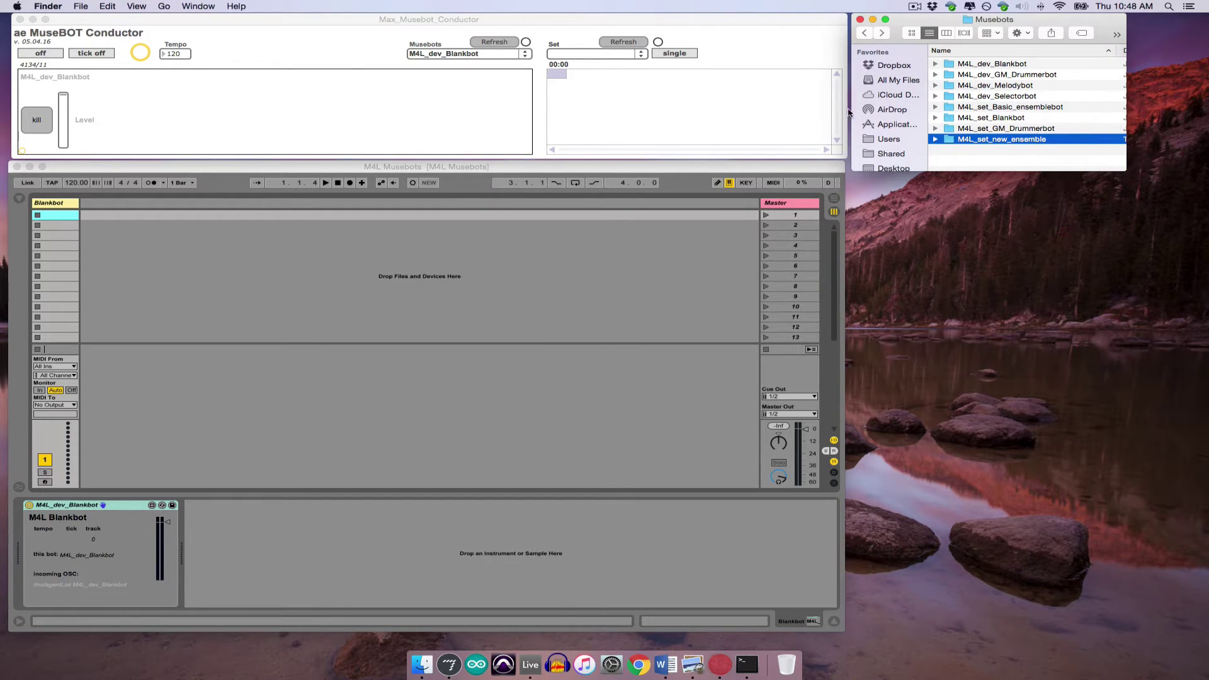
- Check the Conductor's Musebots list for M4L_set_new_ensemble, and close the Ableton Live set window
{"action": "left_click", "coordinate": [356, 51]}
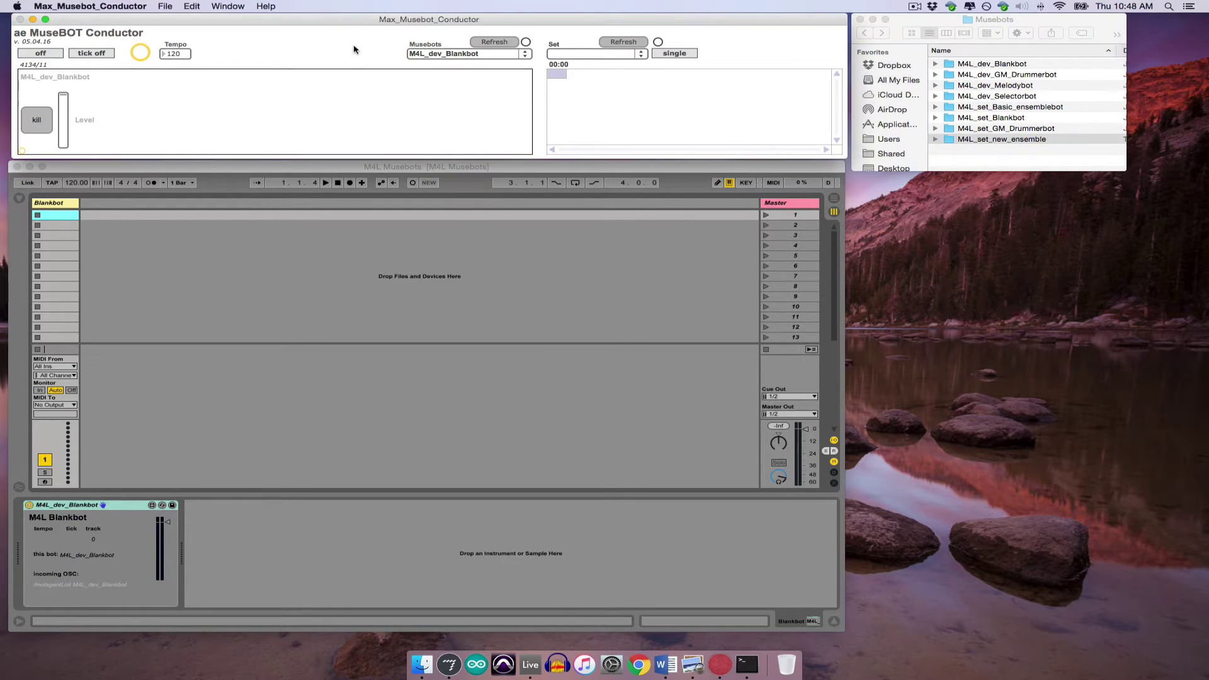
{"action": "left_click", "coordinate": [486, 55]}
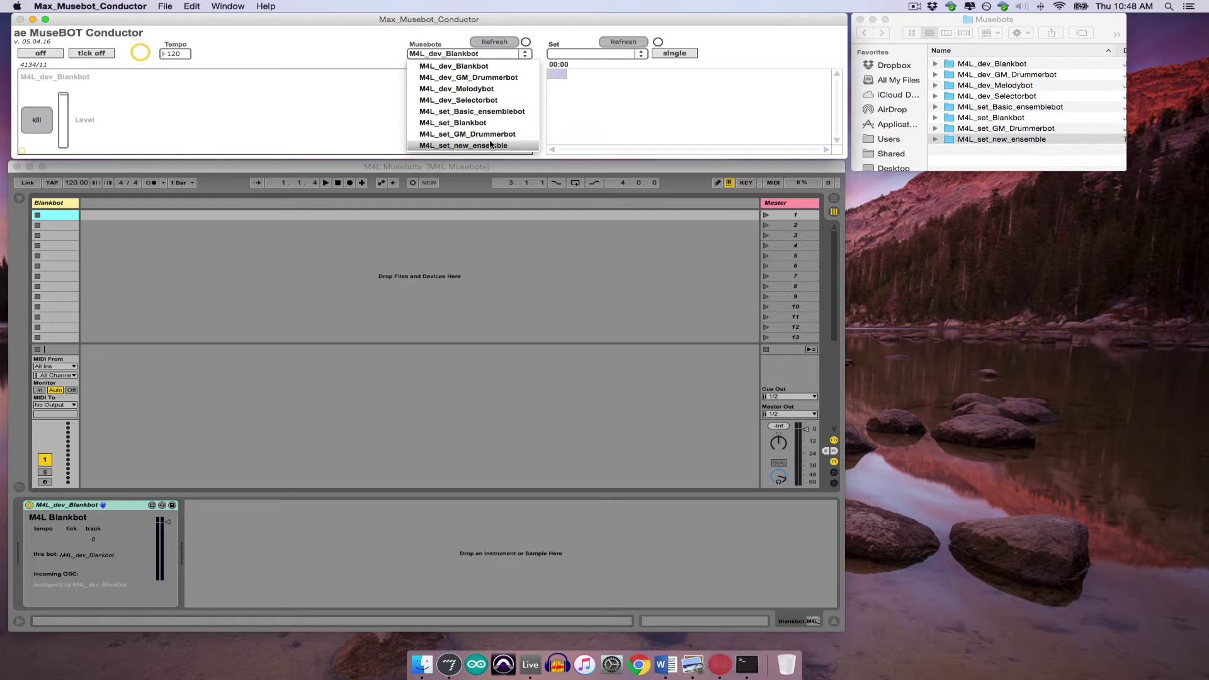
{"action": "left_click", "coordinate": [351, 131]}
{"action": "left_click", "coordinate": [308, 176]}
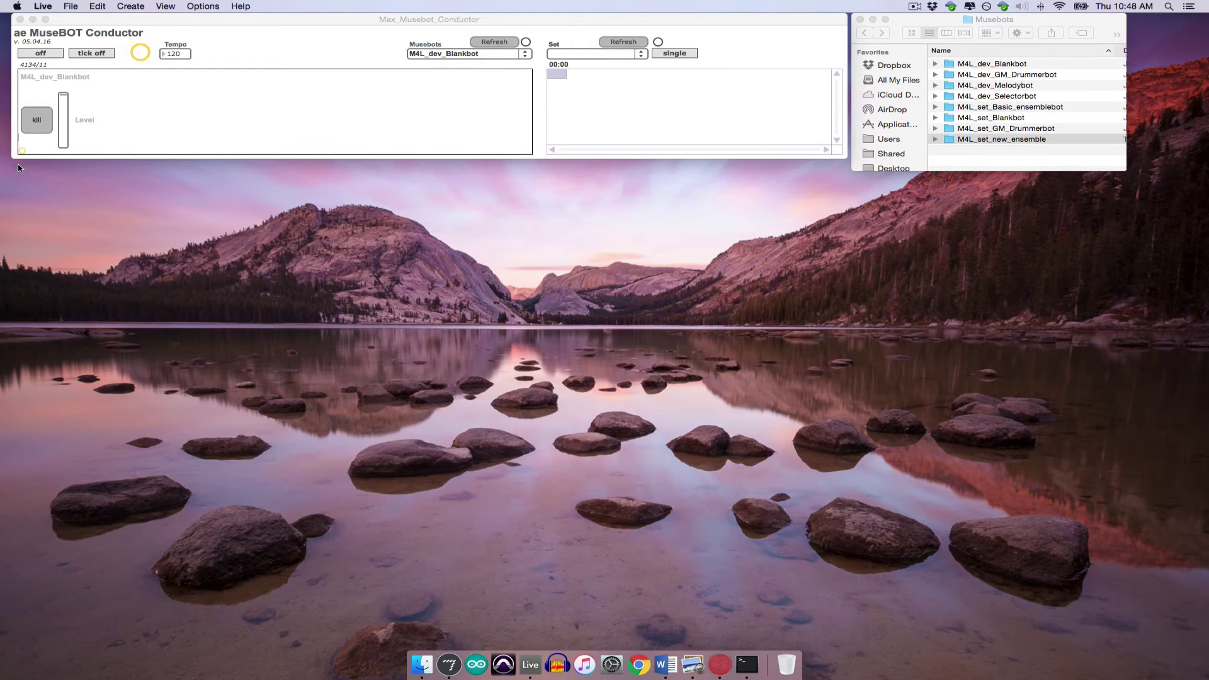
- Launch M4L_set_new_ensemble from the Conductor's Musebots list and bring its Live set to the front
{"action": "left_click", "coordinate": [29, 166]}
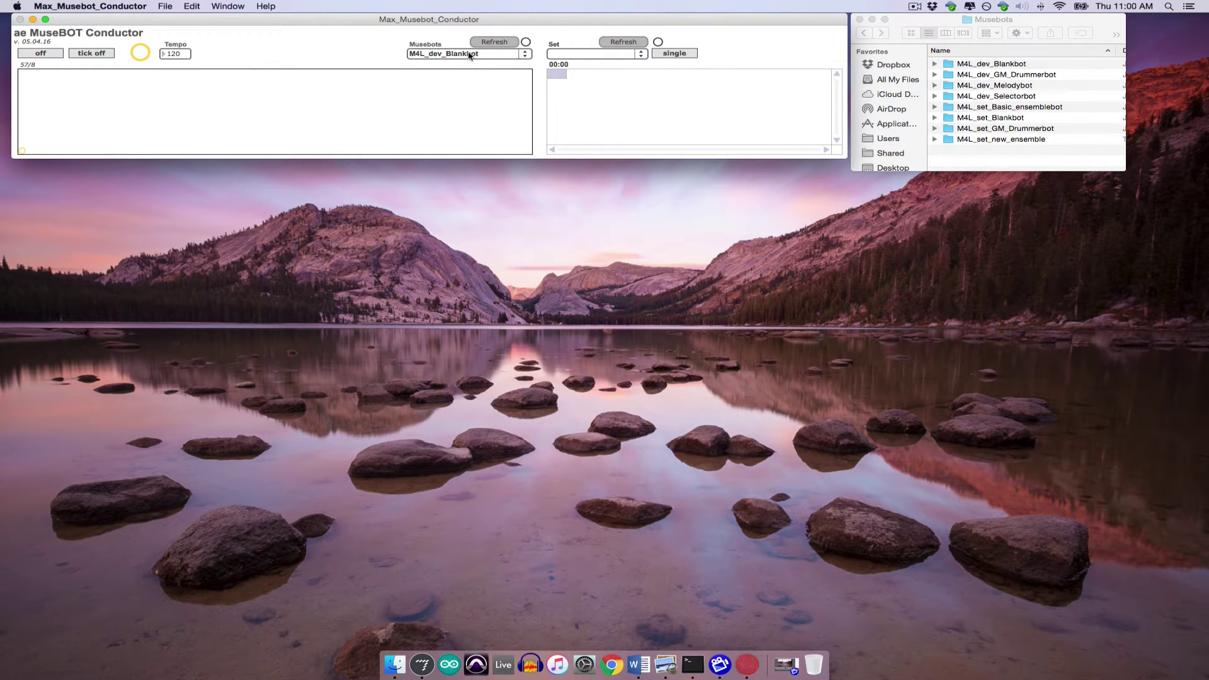
{"action": "left_click", "coordinate": [469, 55]}
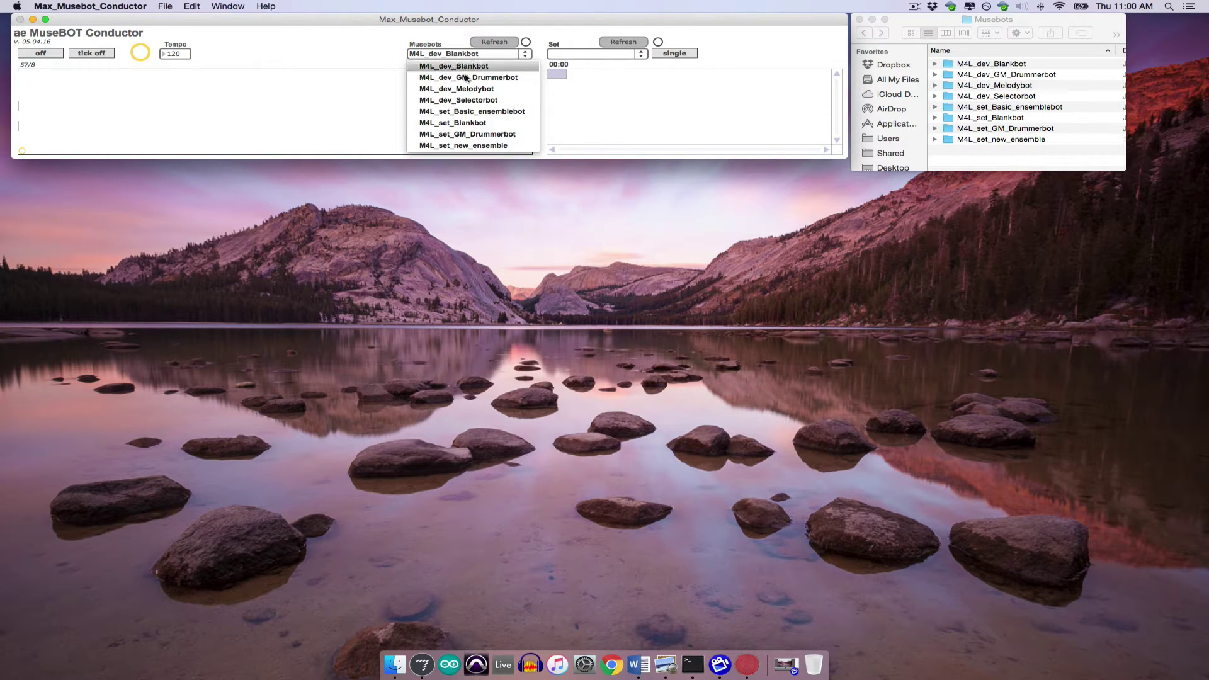
{"action": "left_click", "coordinate": [479, 150]}
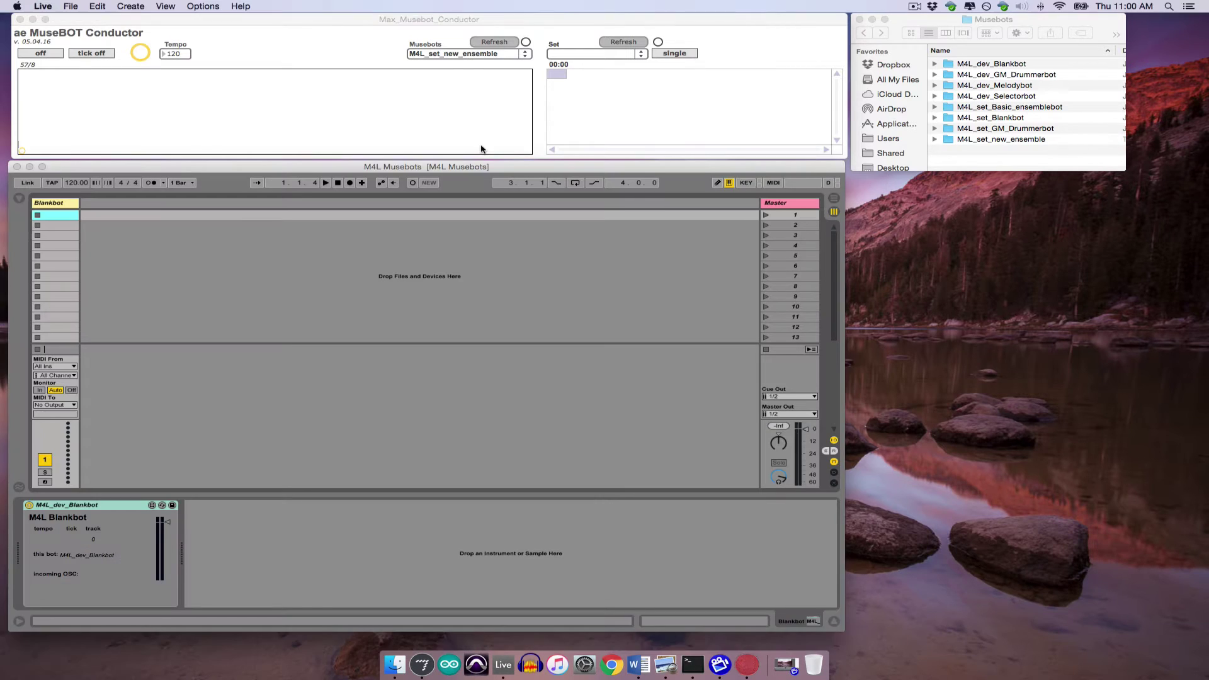
{"action": "left_click", "coordinate": [481, 149]}
{"action": "left_click", "coordinate": [159, 300]}
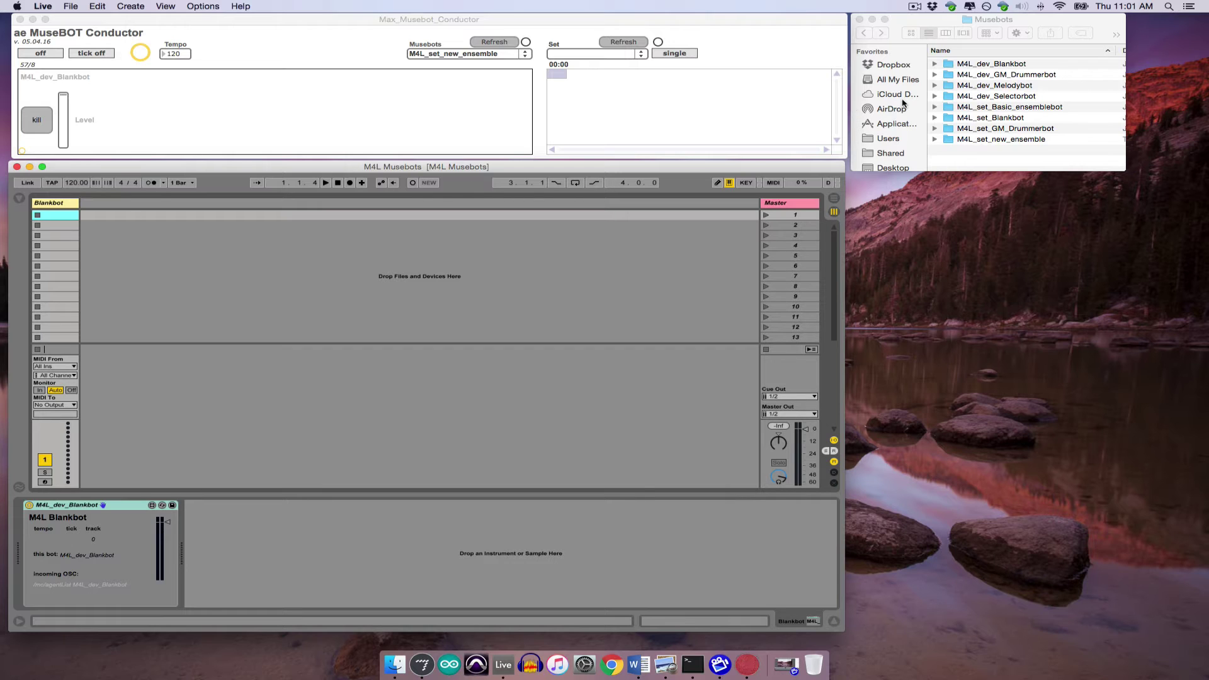
- Add the M4L_dev_GM_Drummerbot and M4L_dev_Melodybot devices from their Musebots folders to the Live set, each on a new MIDI track
{"action": "double_click", "coordinate": [979, 77]}
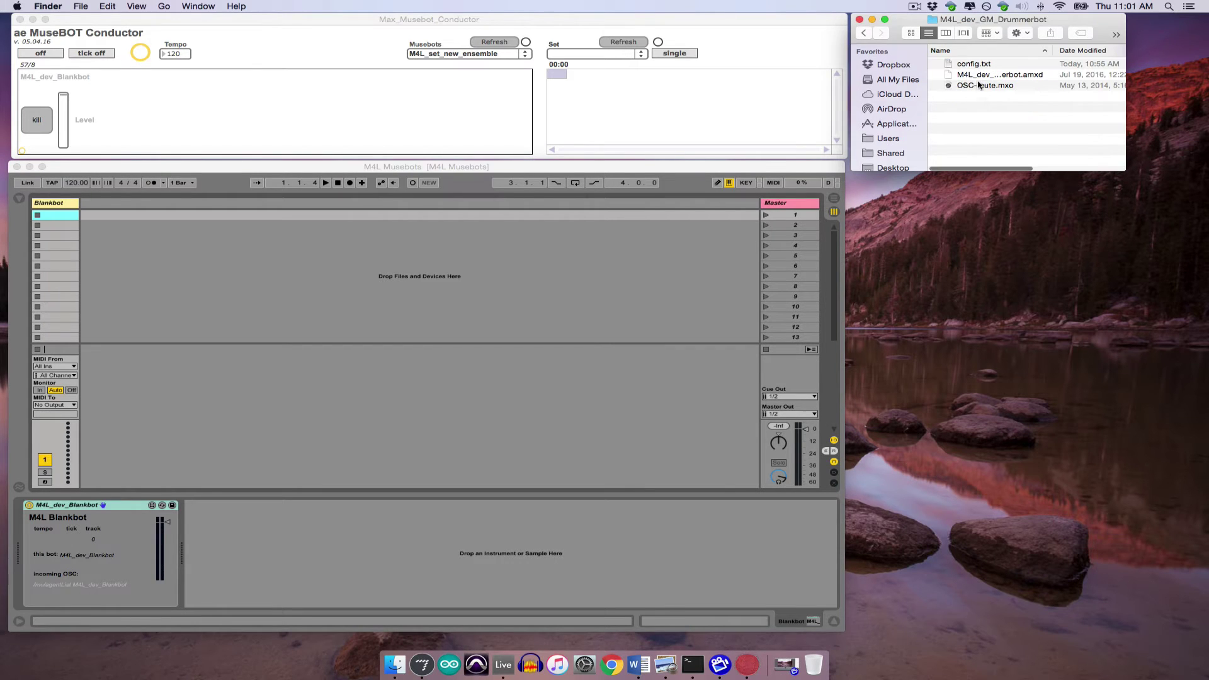
{"action": "left_click_drag", "start_coordinate": [979, 77], "coordinate": [149, 296]}
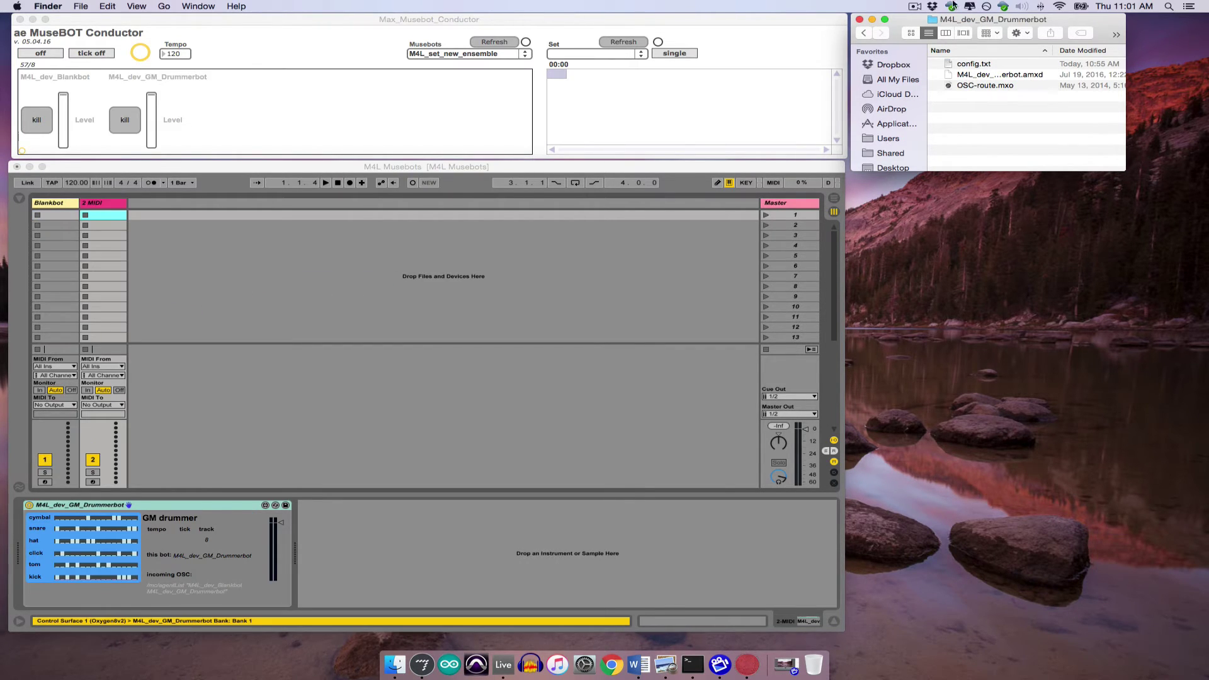
{"action": "left_click", "coordinate": [863, 35]}
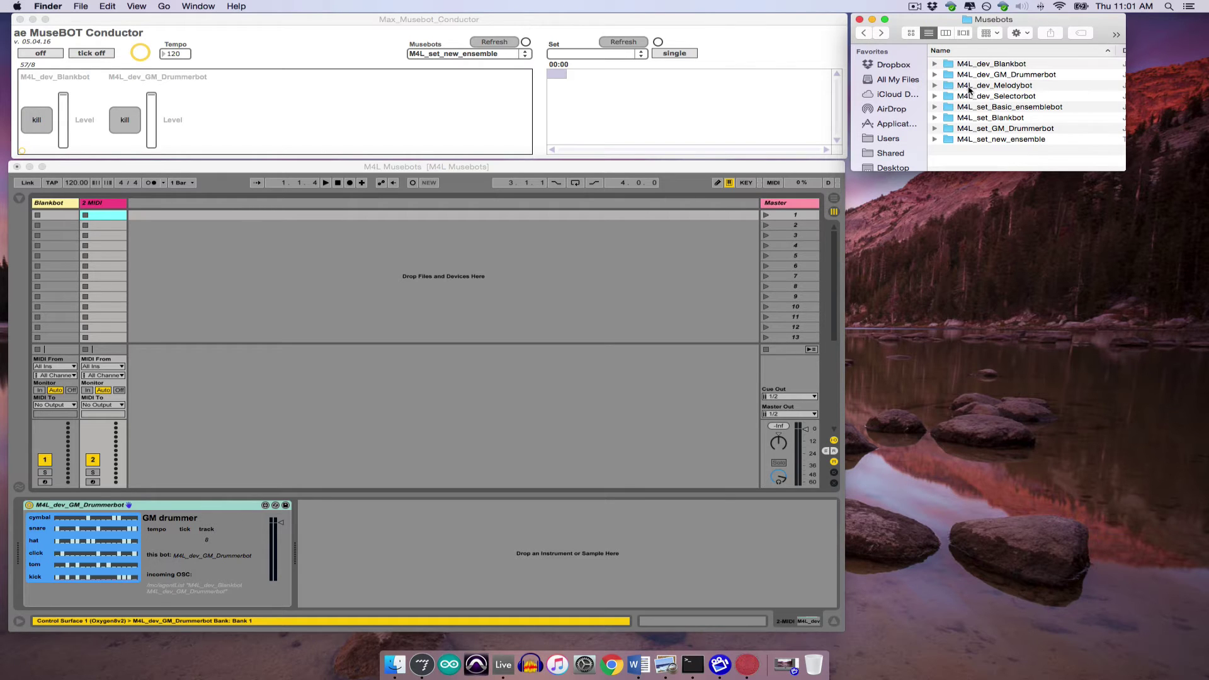
{"action": "double_click", "coordinate": [968, 87]}
{"action": "left_click_drag", "start_coordinate": [995, 76], "coordinate": [248, 289]}
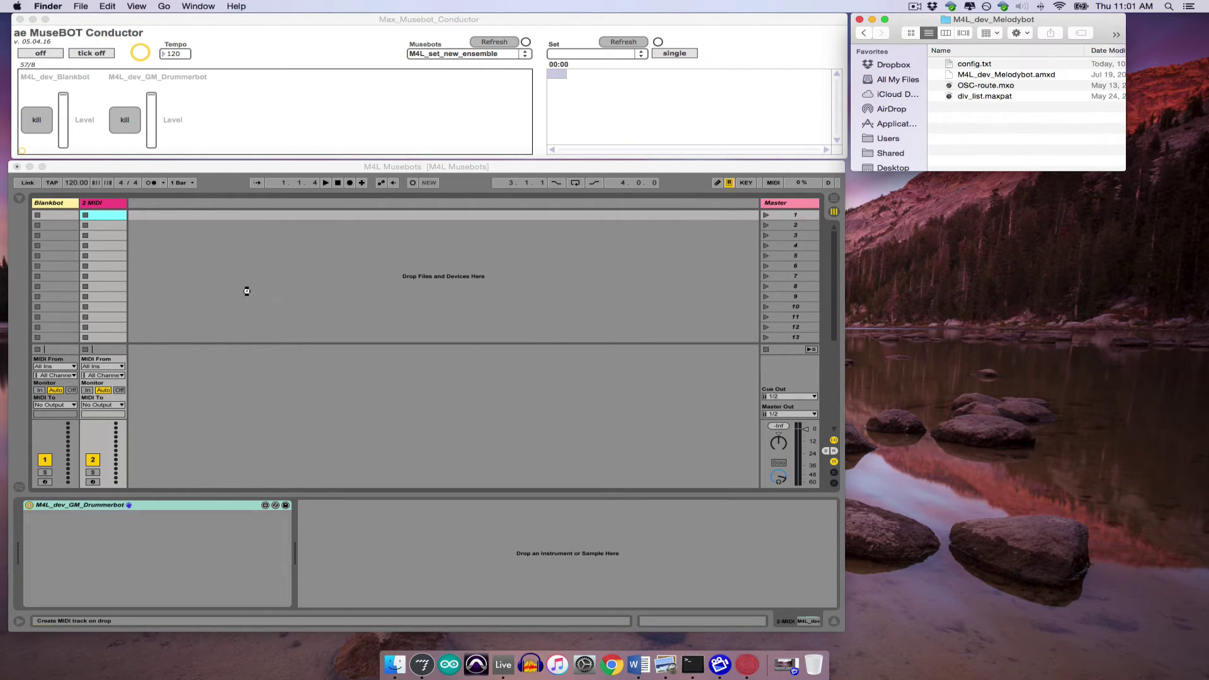
- Load the Kit-Core SessionDry drum kit onto the GM Drummerbot track and the Organ1 Soft Electric preset onto the Melodybot track
{"action": "left_click", "coordinate": [20, 198]}
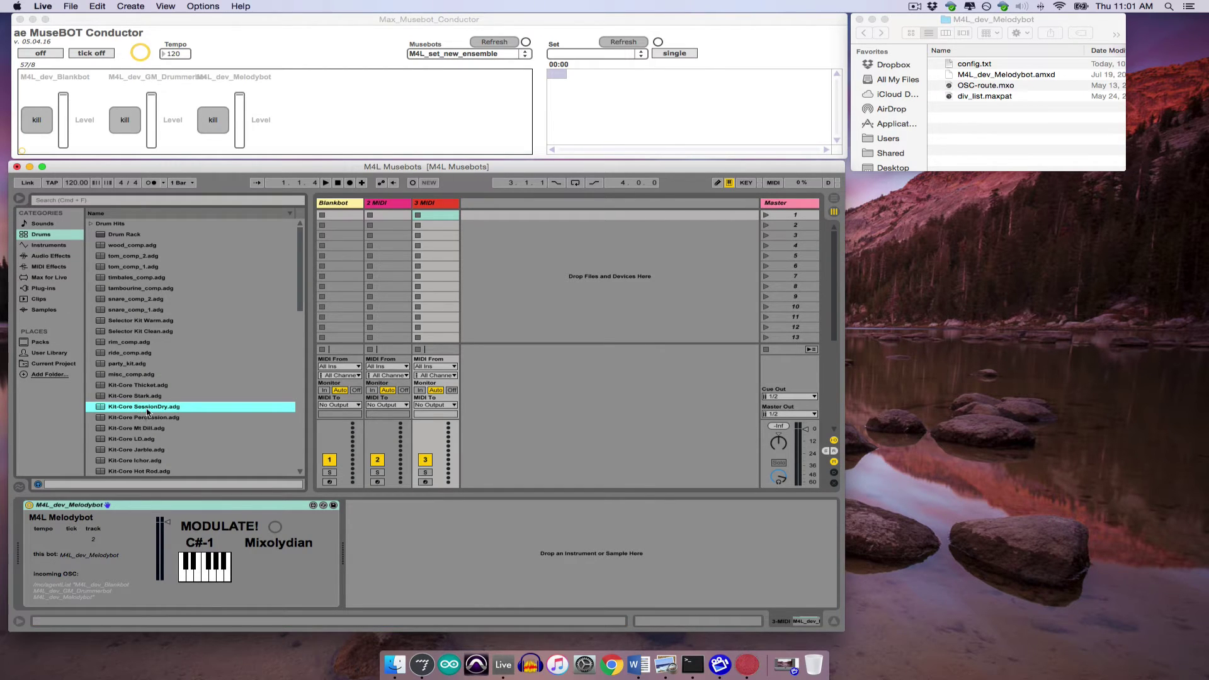
{"action": "left_click", "coordinate": [388, 215]}
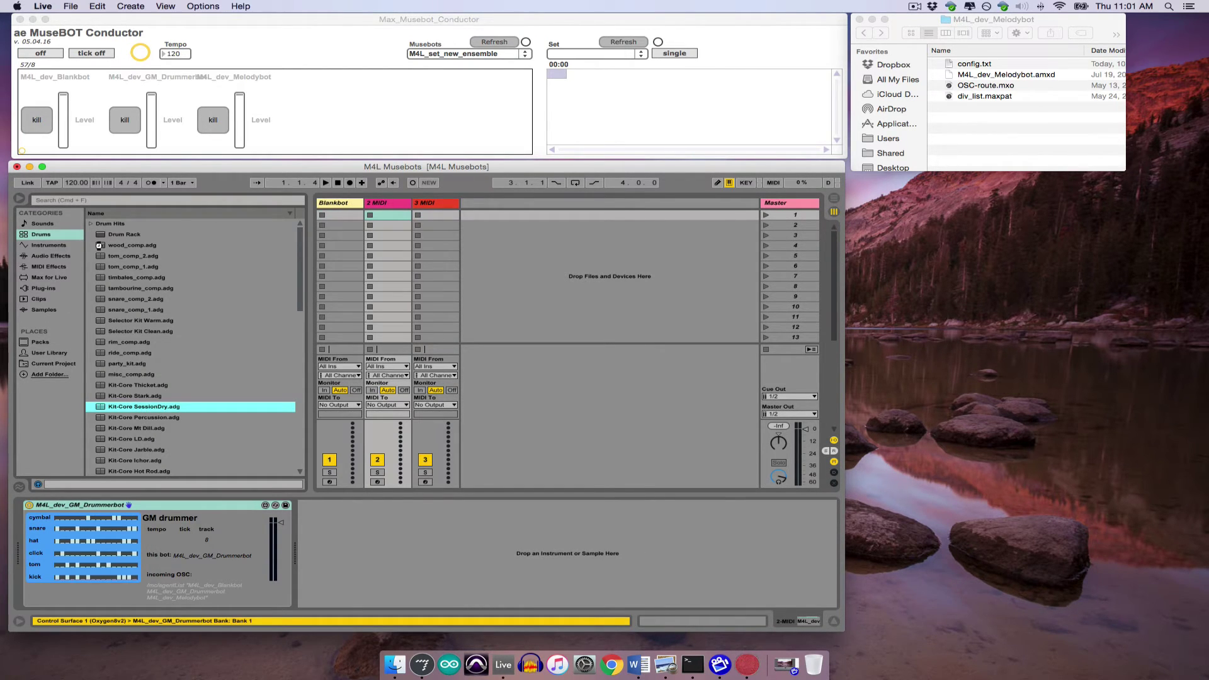
{"action": "left_click", "coordinate": [51, 245]}
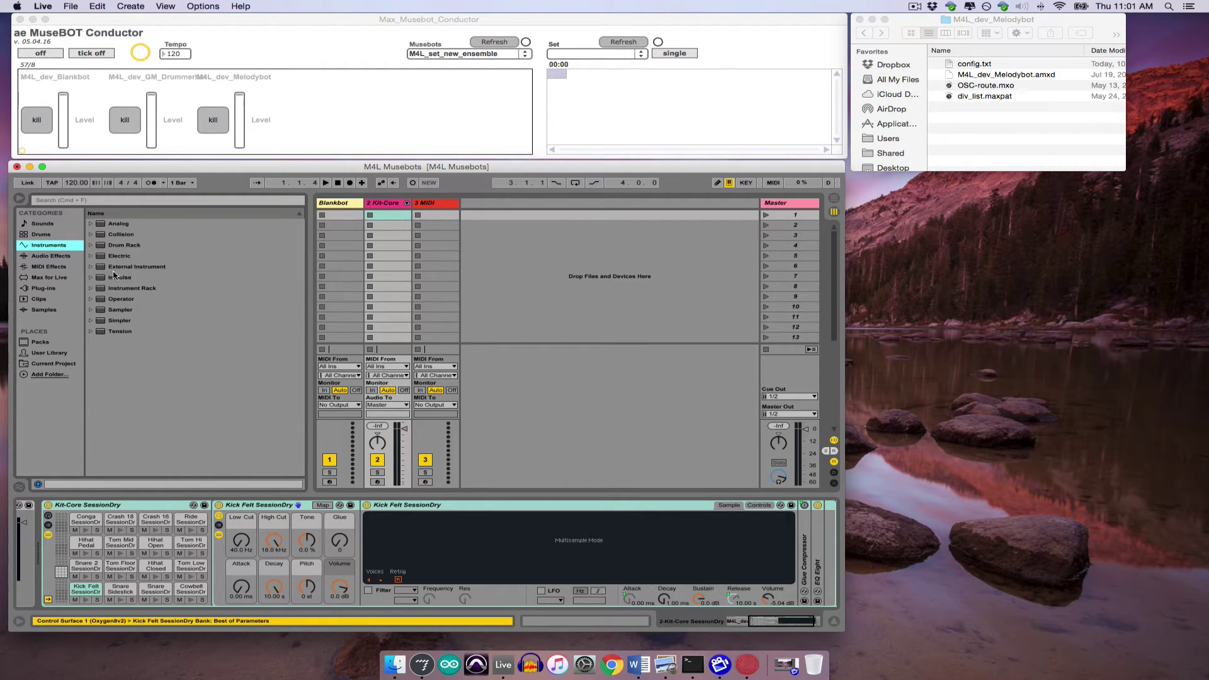
{"action": "left_click", "coordinate": [91, 256]}
{"action": "left_click", "coordinate": [98, 277]}
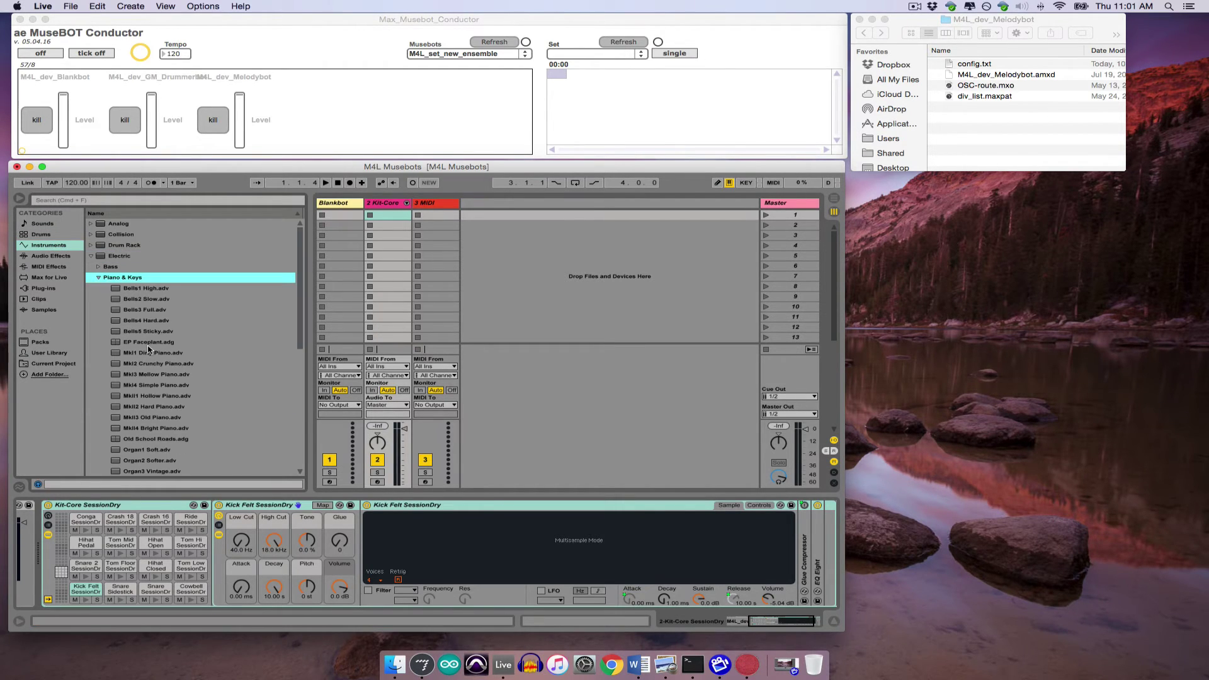
{"action": "left_click_drag", "start_coordinate": [158, 449], "coordinate": [440, 206]}
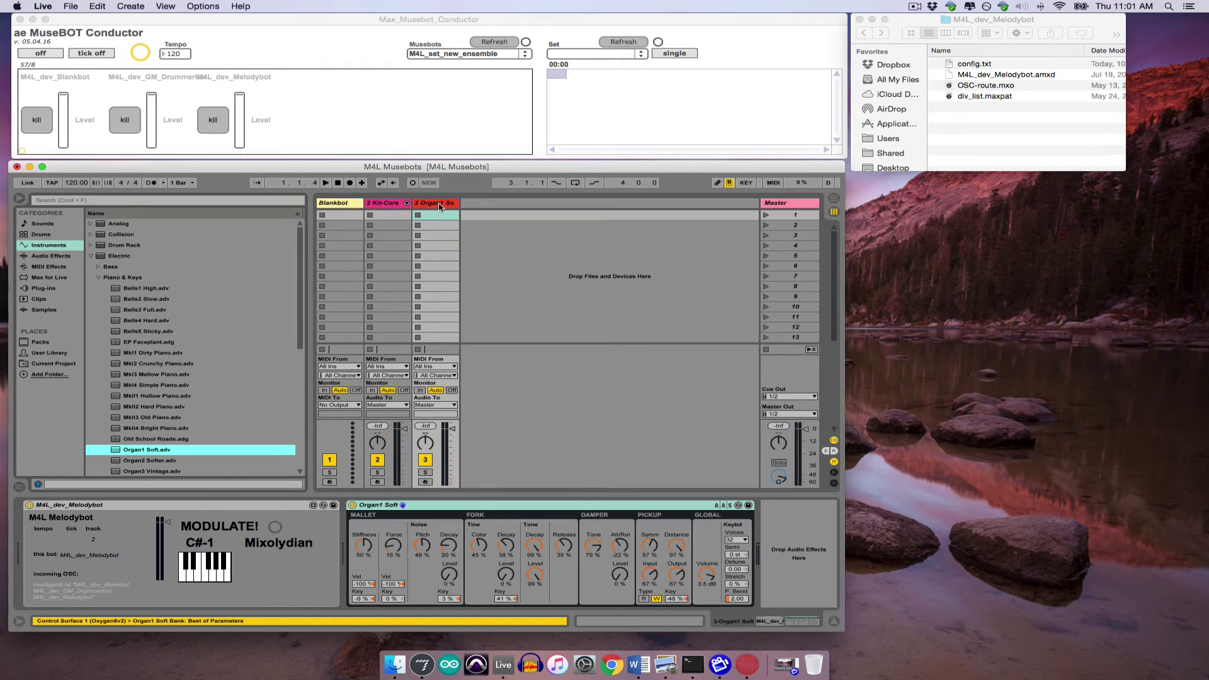
- Start the Conductor to listen to the ensemble play, and stop it
{"action": "left_click", "coordinate": [41, 54]}
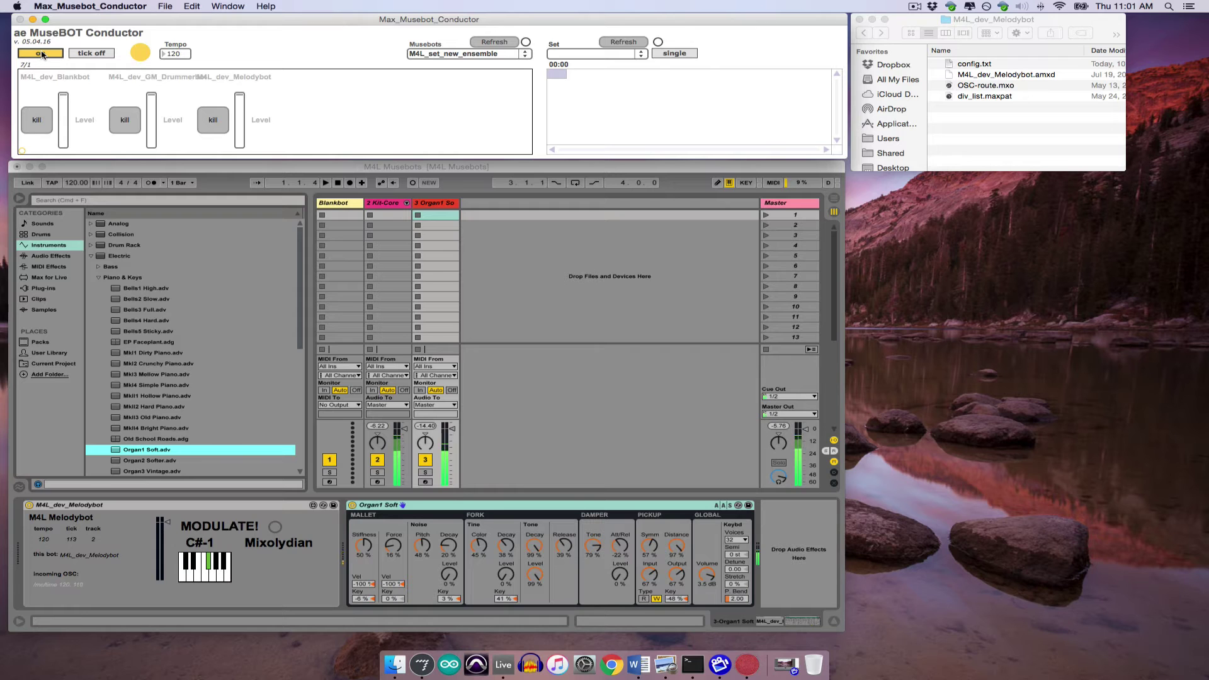
{"action": "left_click", "coordinate": [41, 54]}
- Save the Live set with the added musebots and instruments and close its window
{"action": "key", "text": "super+Tab"}
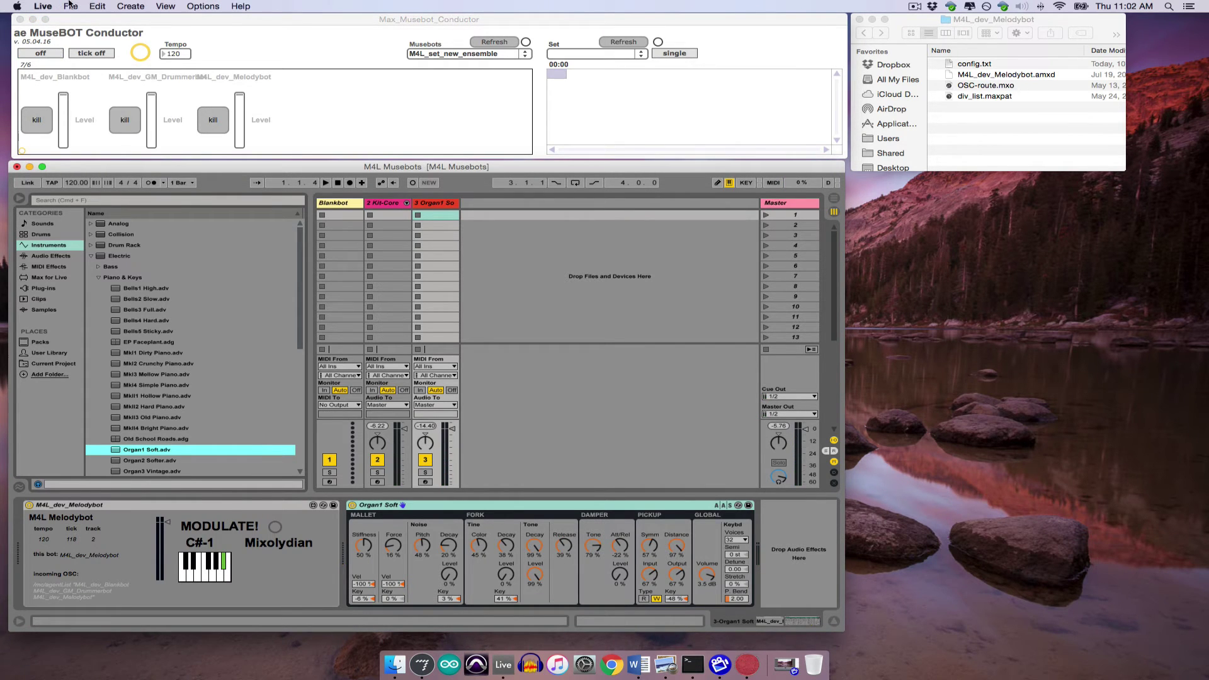
{"action": "left_click", "coordinate": [69, 5]}
{"action": "left_click", "coordinate": [92, 109]}
{"action": "left_click", "coordinate": [17, 166]}
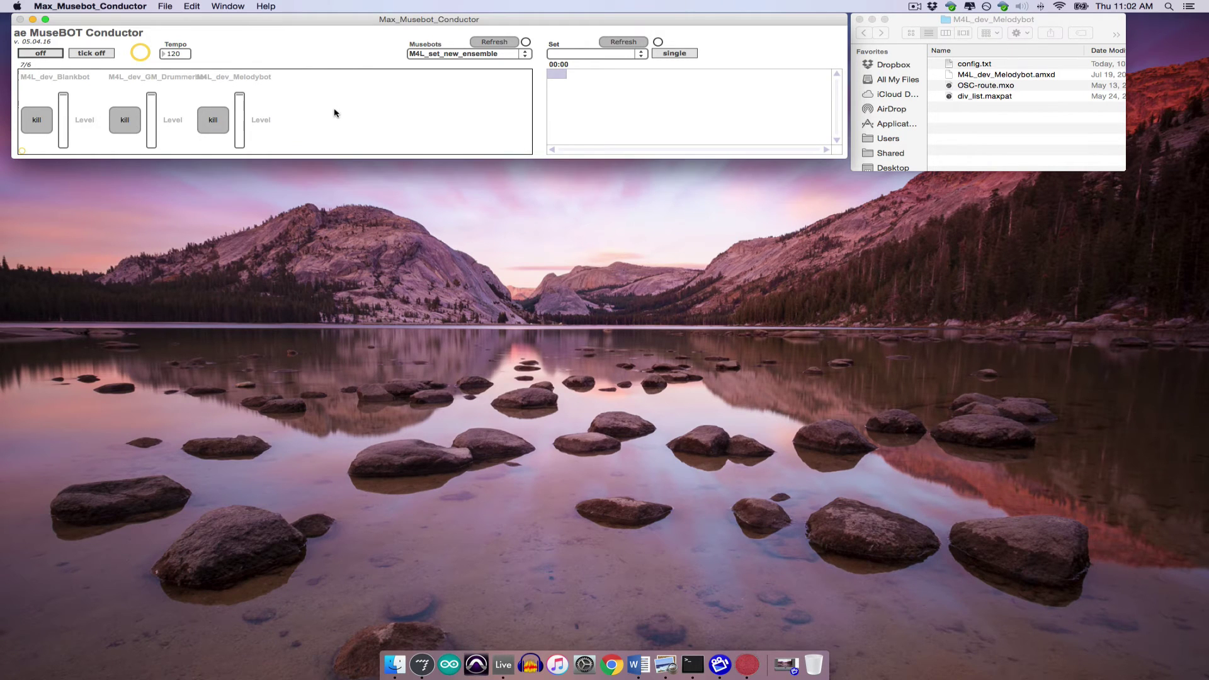
- Reopen M4L_set_new_ensemble from the Conductor's Musebots list to check the saved tracks and devices
{"action": "left_click", "coordinate": [423, 54]}
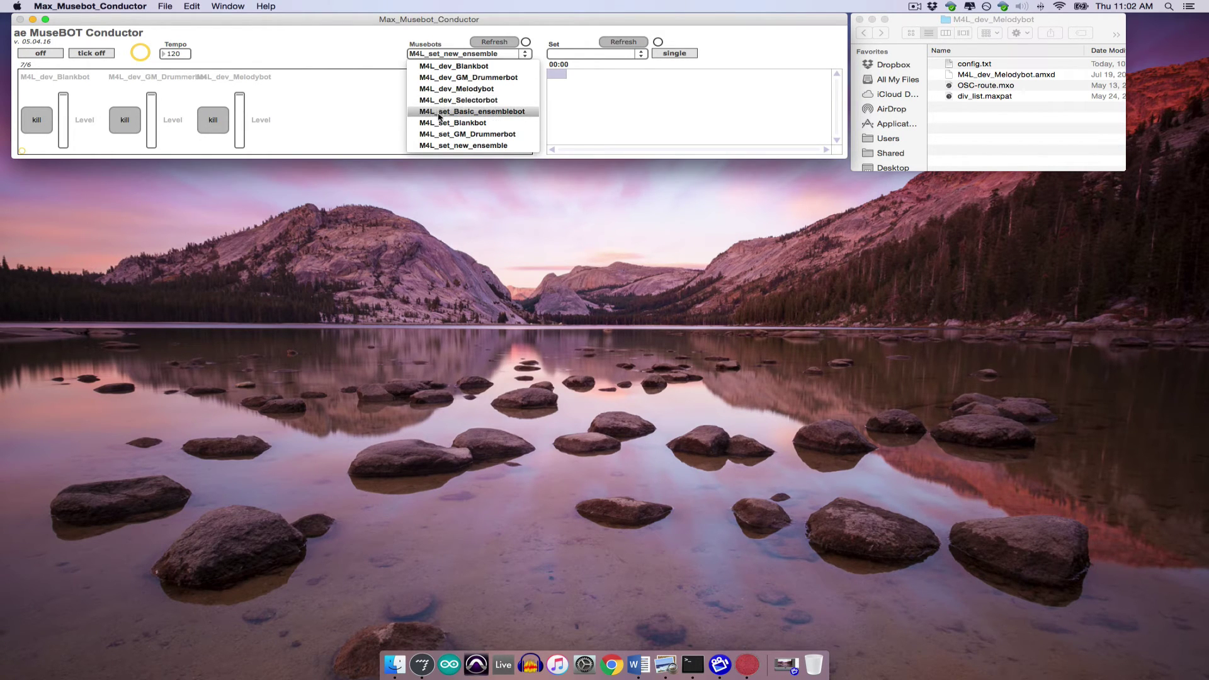
{"action": "left_click", "coordinate": [442, 145]}
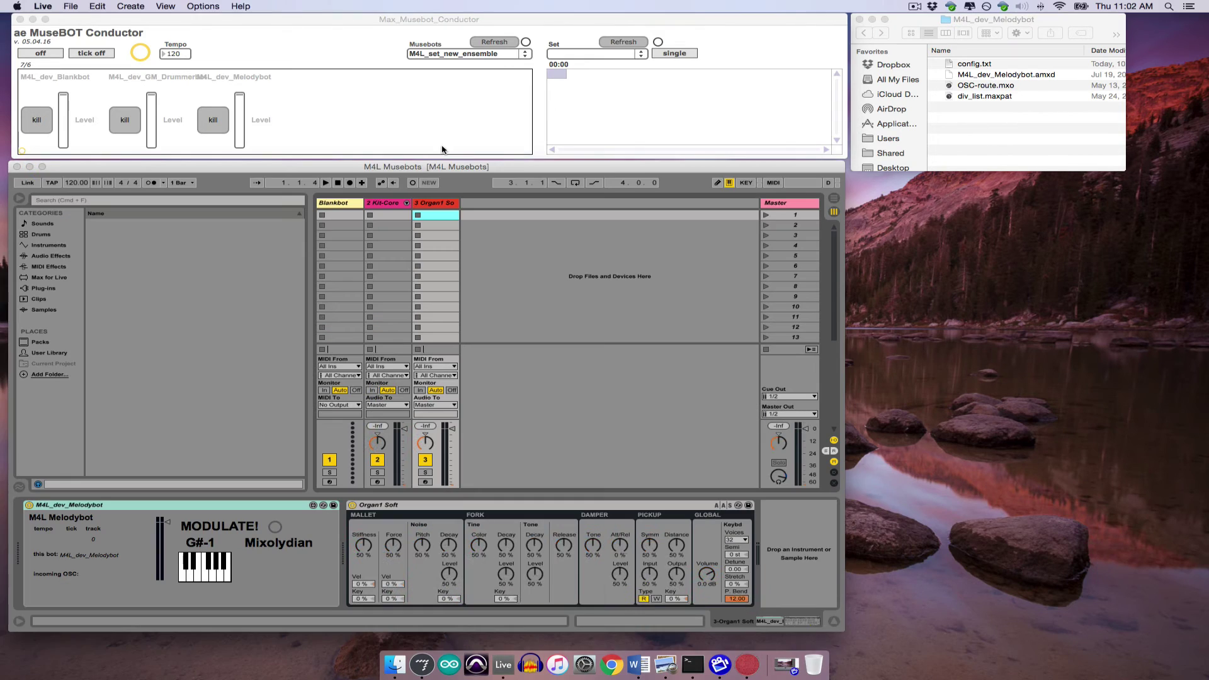
{"action": "left_click", "coordinate": [415, 147]}
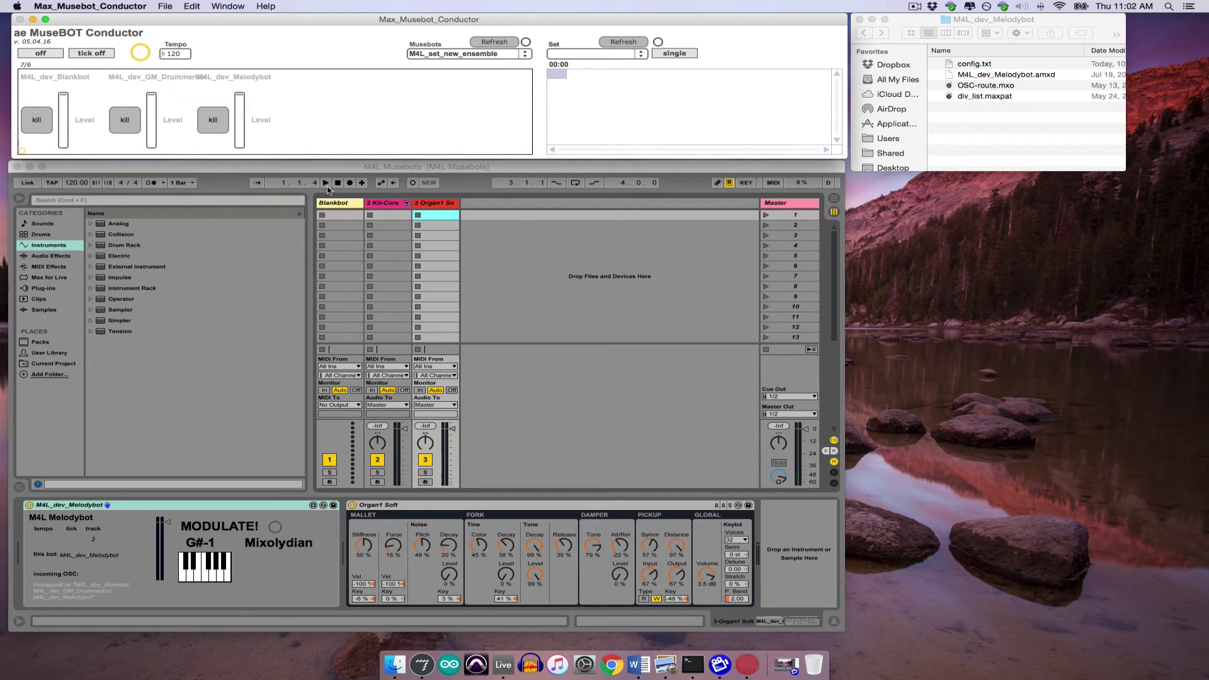
{"action": "left_click", "coordinate": [396, 171]}
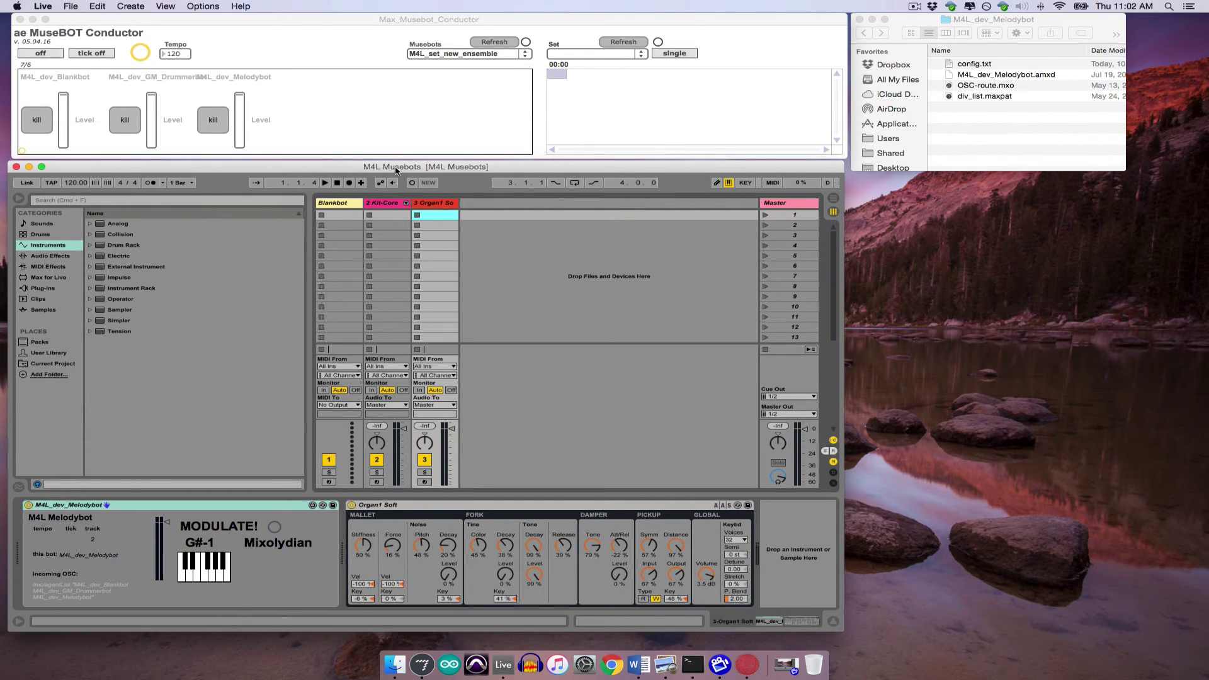